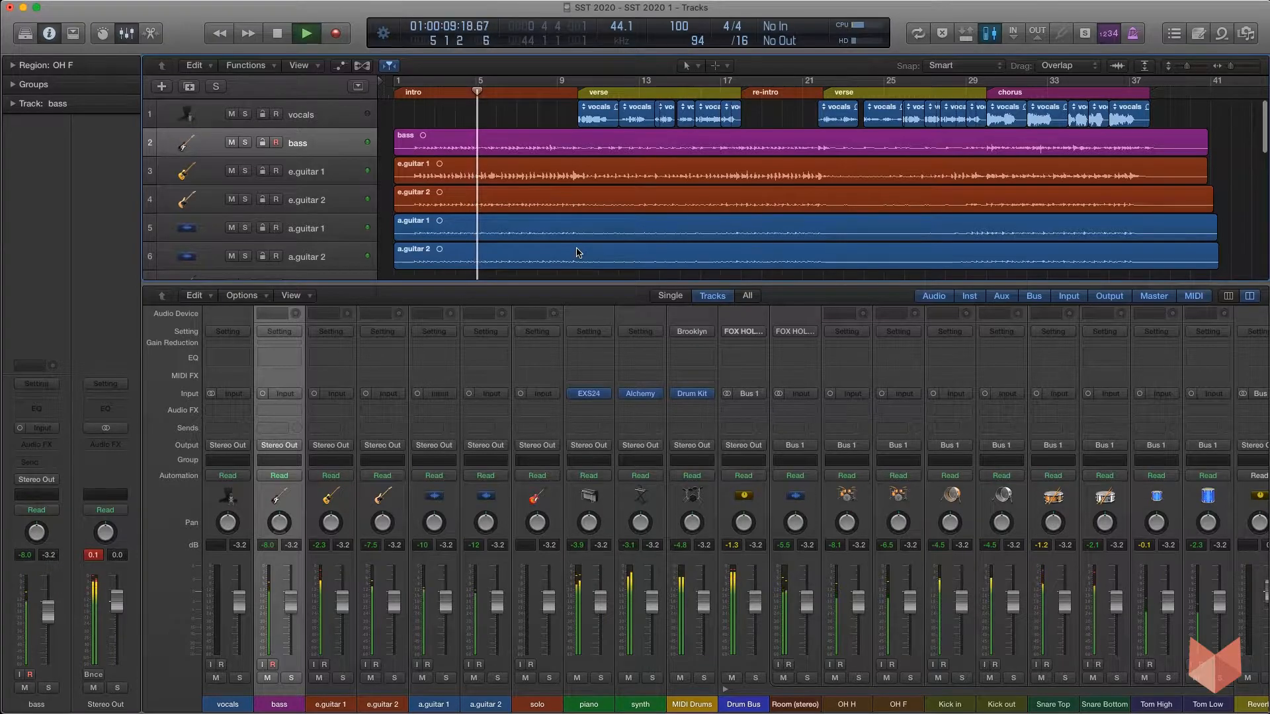
Stop playback and solo the bass track in the mixer.
key("space")
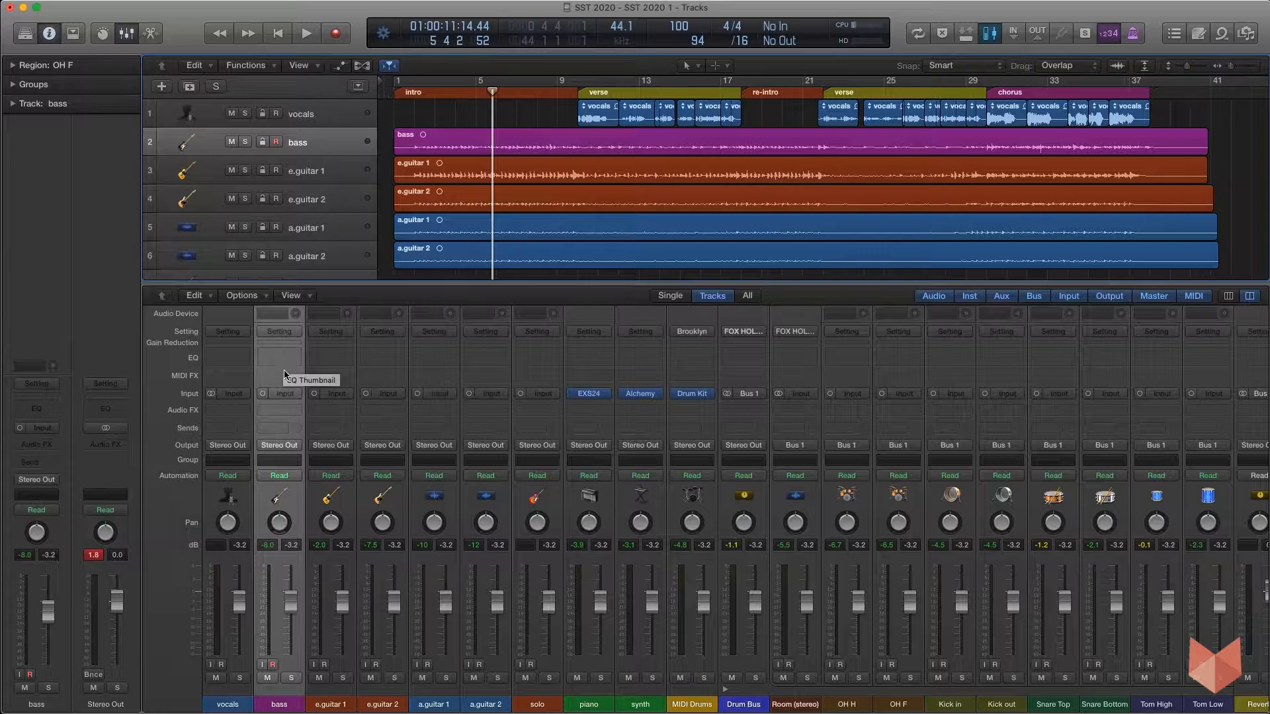
scroll(283, 380, "up", 1)
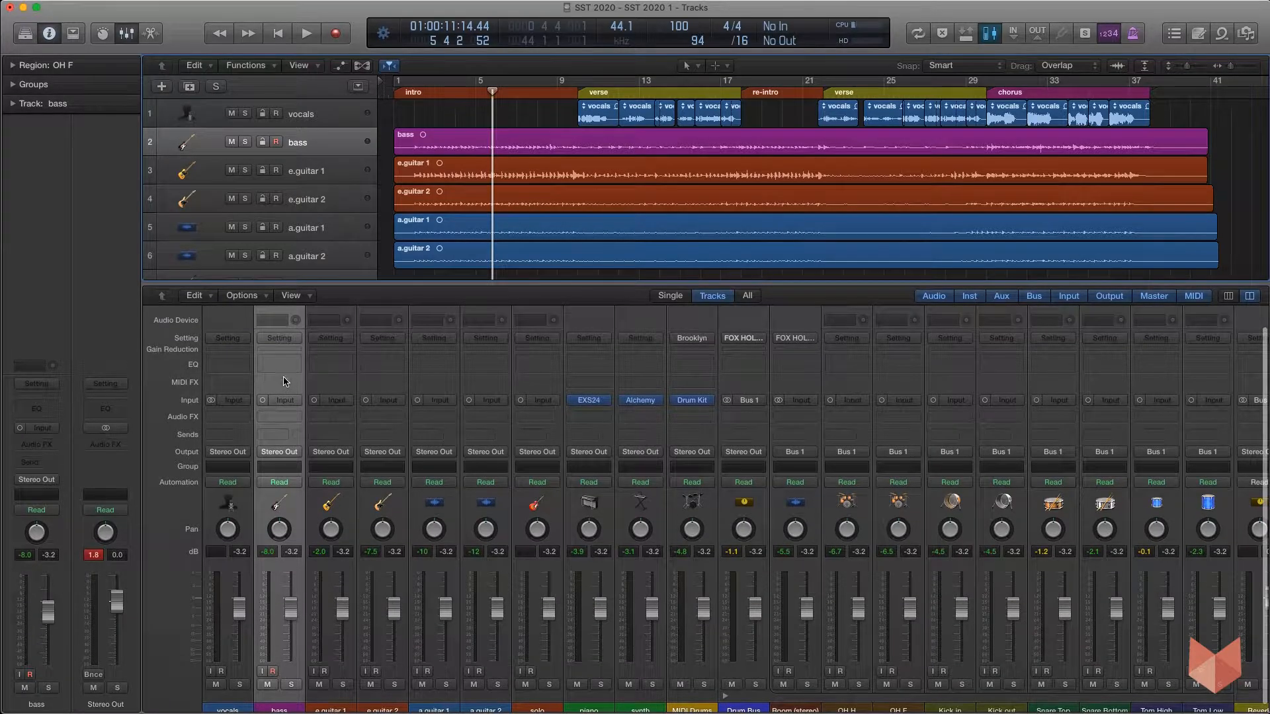
left_click(291, 685)
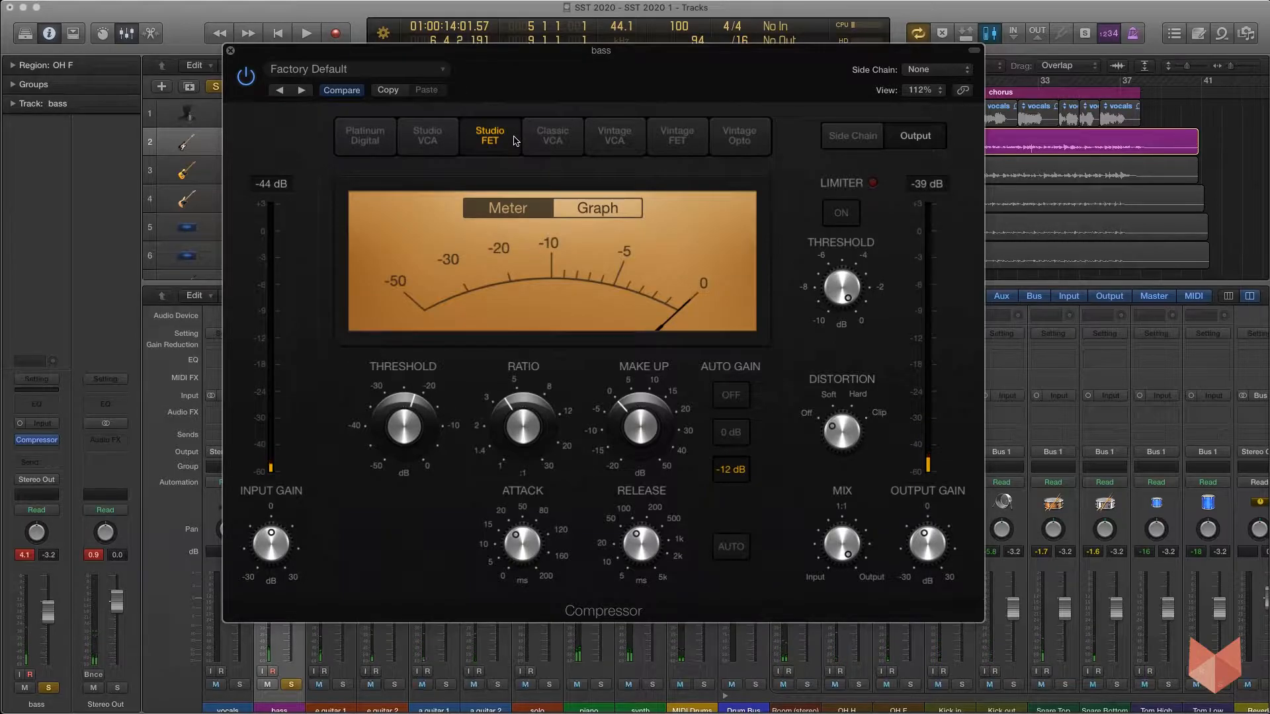
Close the bass compressor window and clear the bass channel's peak level indicator.
left_click(230, 51)
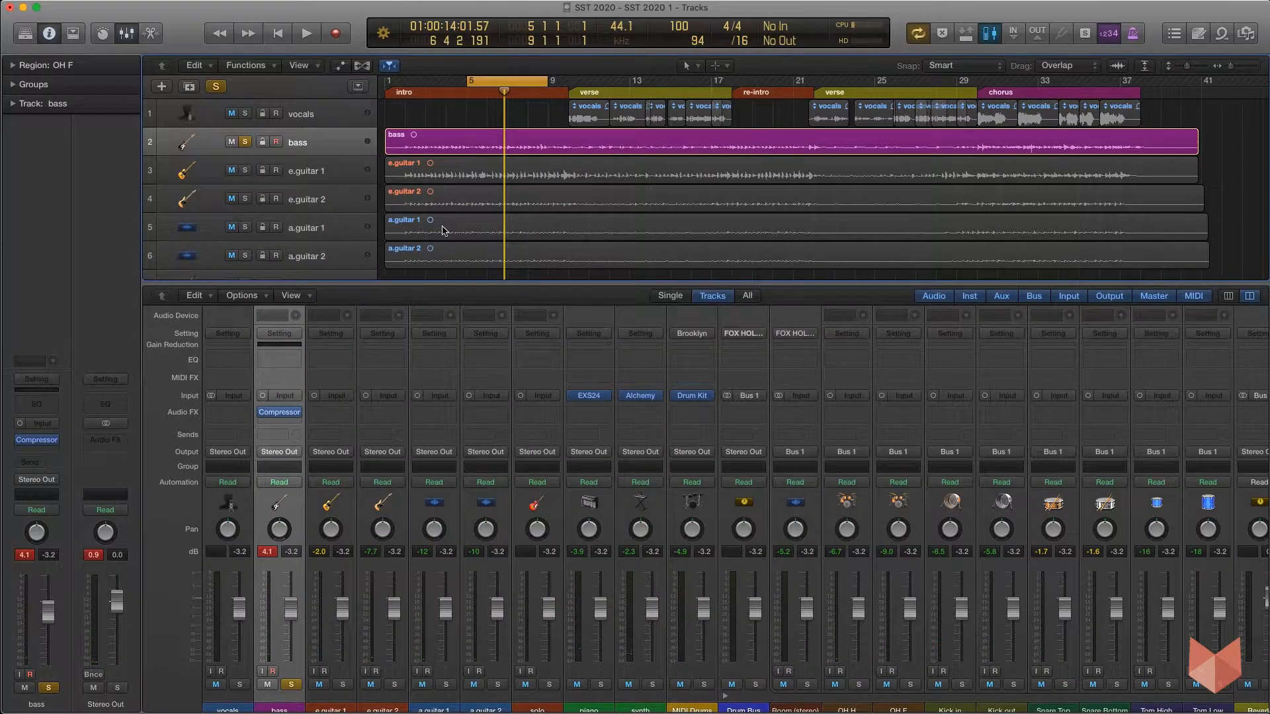
left_click(268, 553)
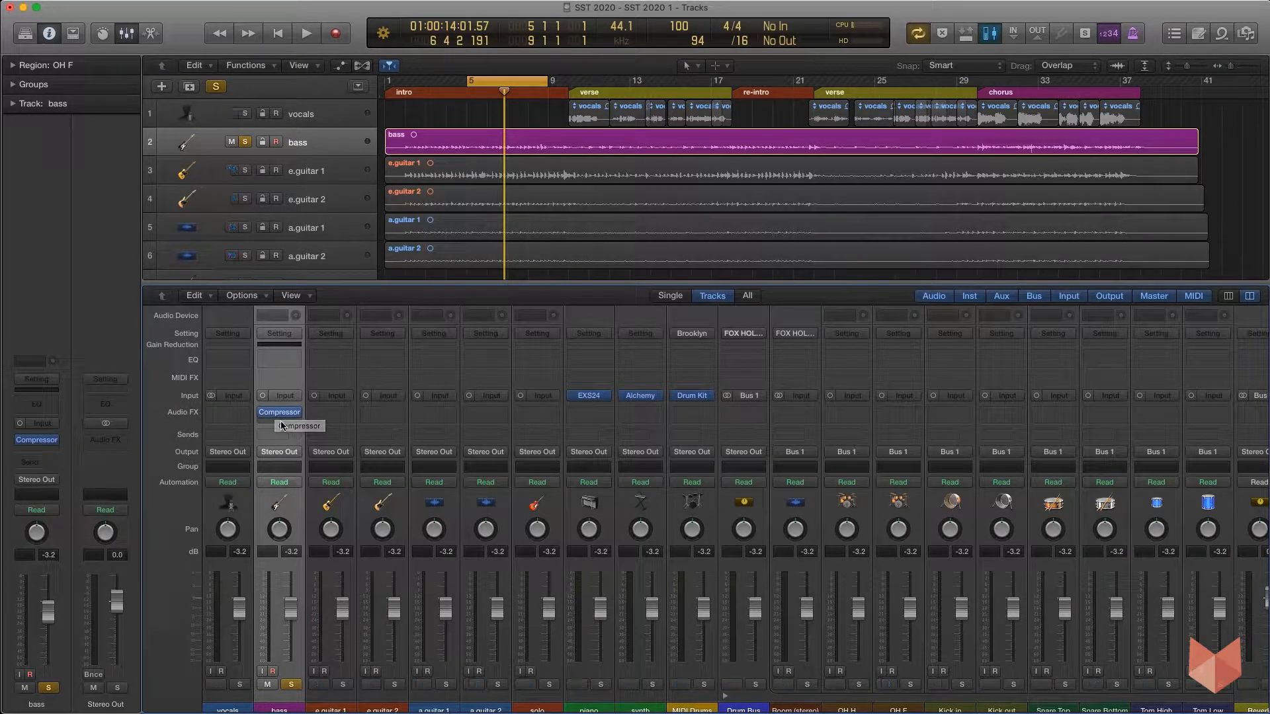
Reopen the bass channel's Compressor plug-in to inspect it, then close it again.
mouse_move(282, 417)
left_click(282, 416)
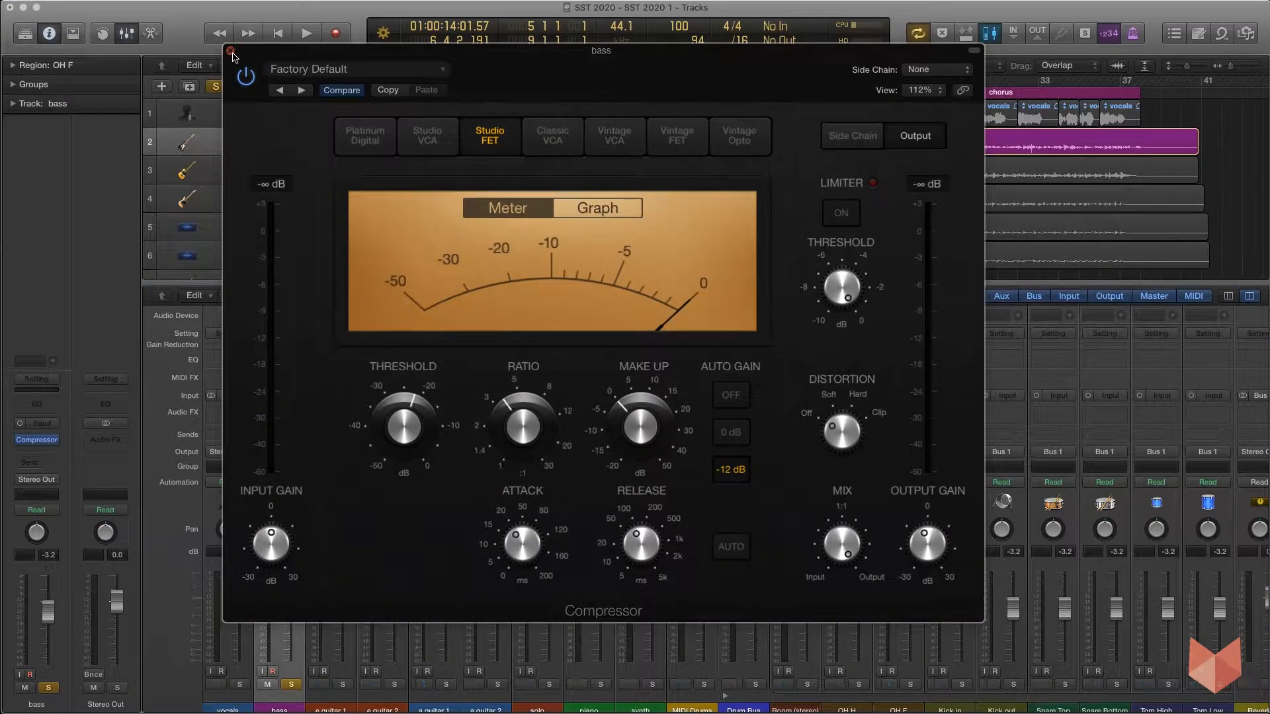
left_click(230, 51)
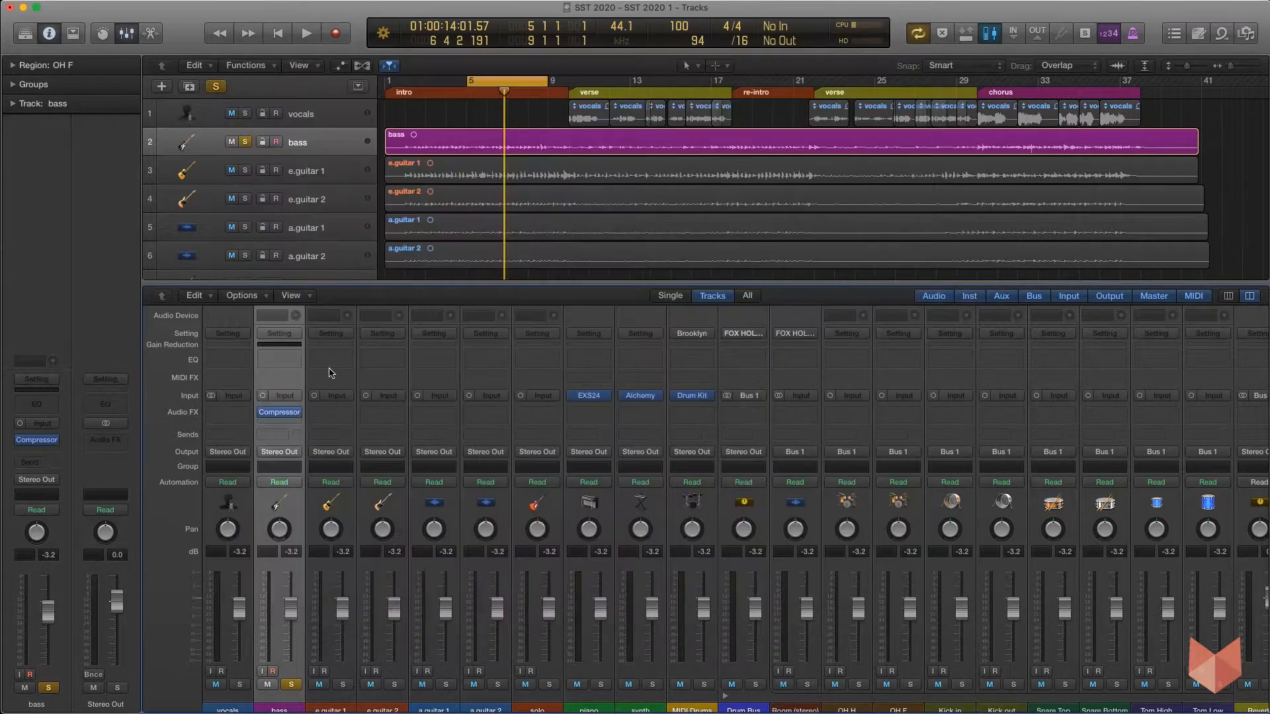
Add a Channel EQ to the bass channel and move its window into view.
left_click(278, 361)
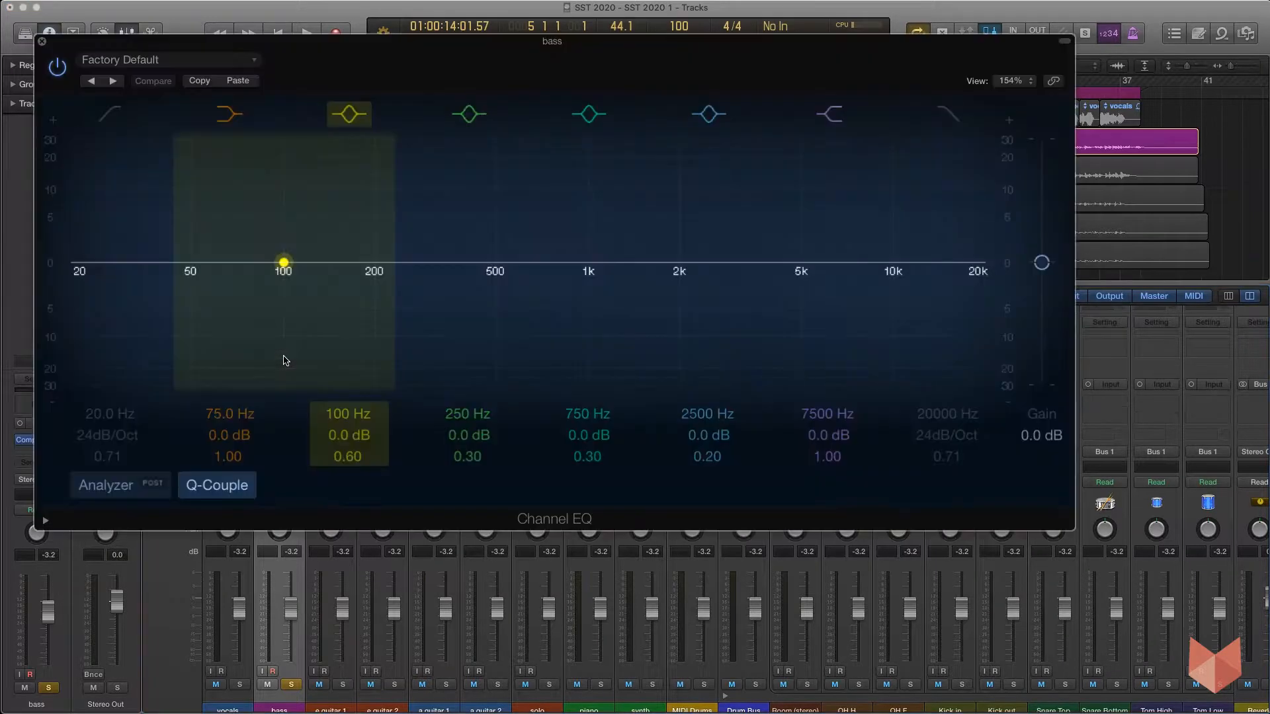
left_click_drag(532, 43, 612, 85)
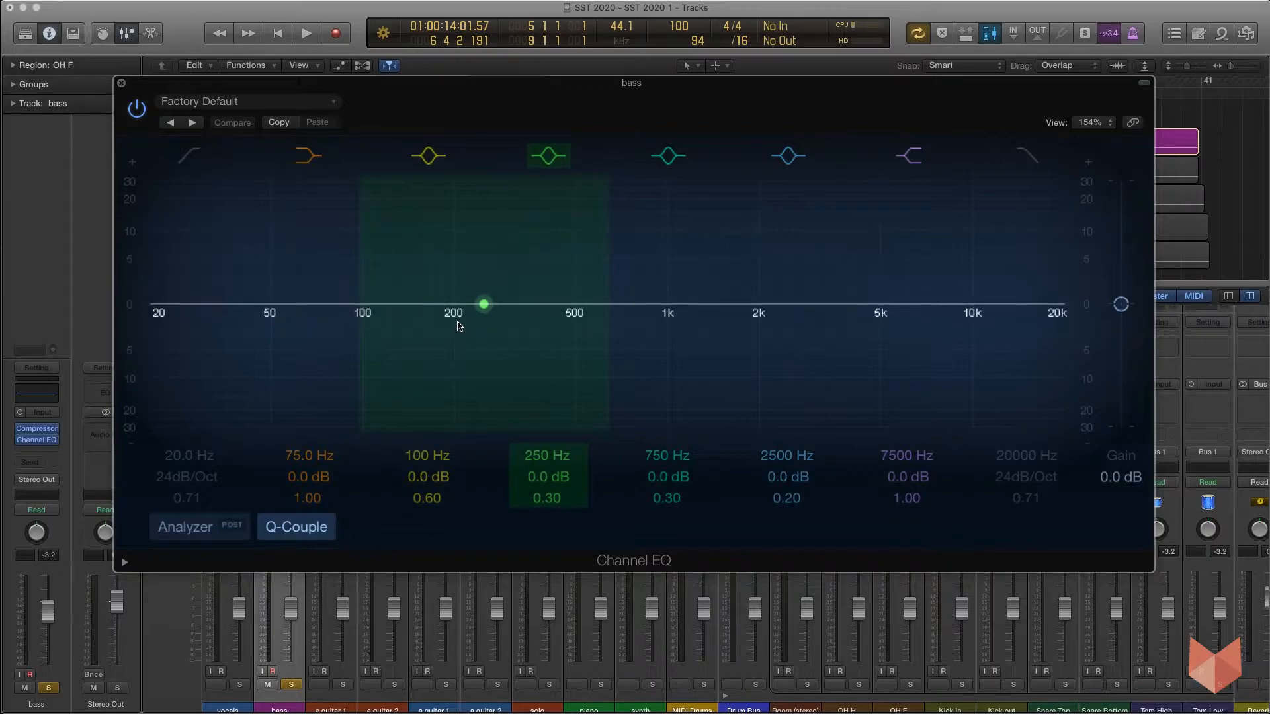
Play the song while nudging the bass fader up slightly, then stop.
key("space")
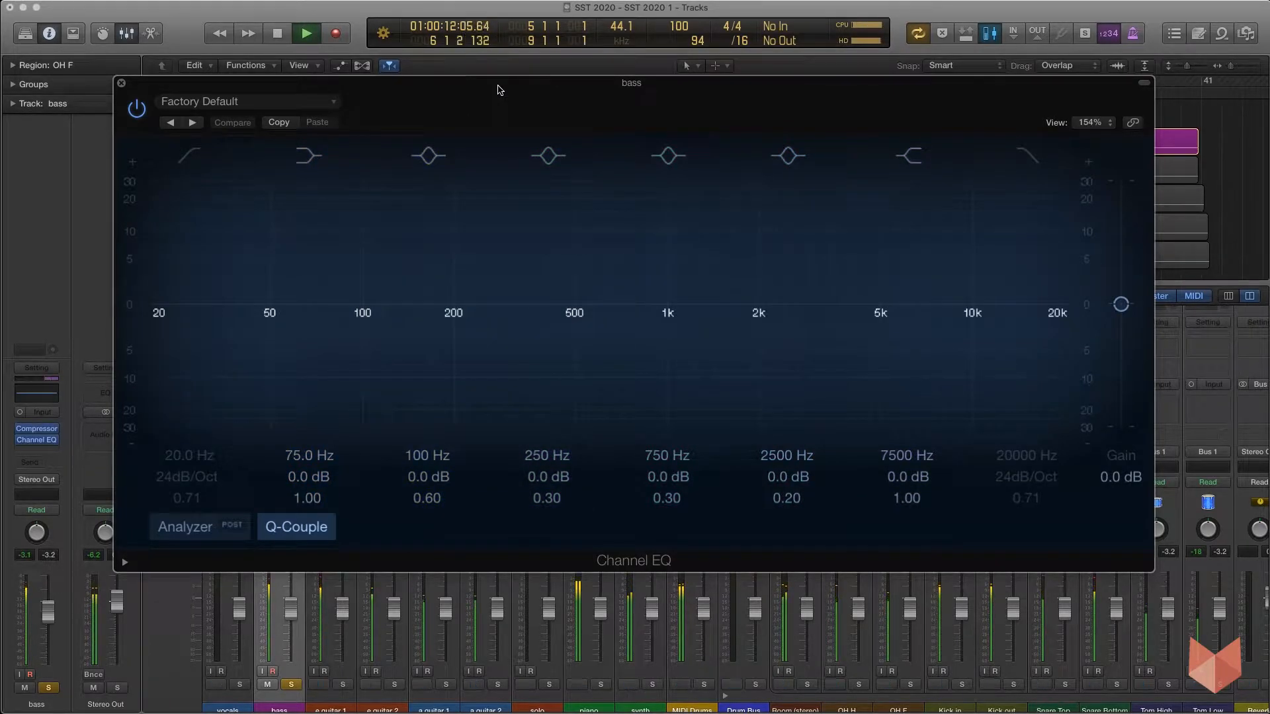
left_click_drag(290, 605, 293, 577)
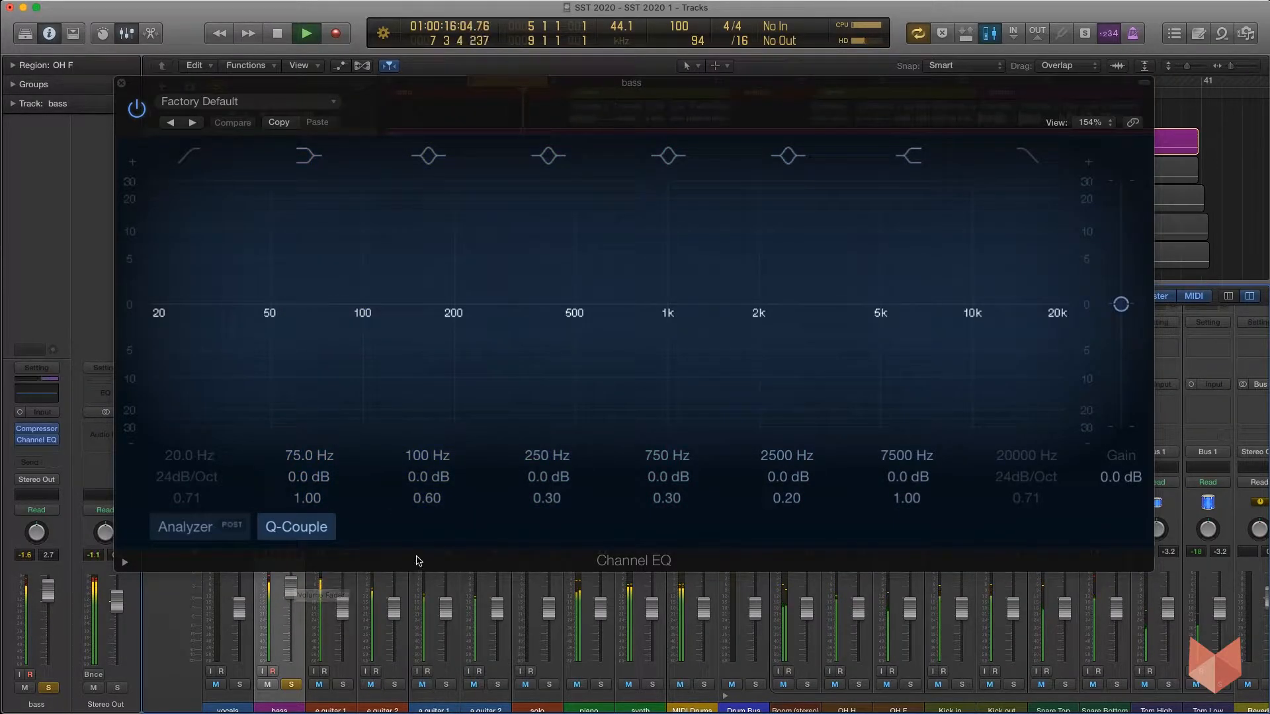
key("space")
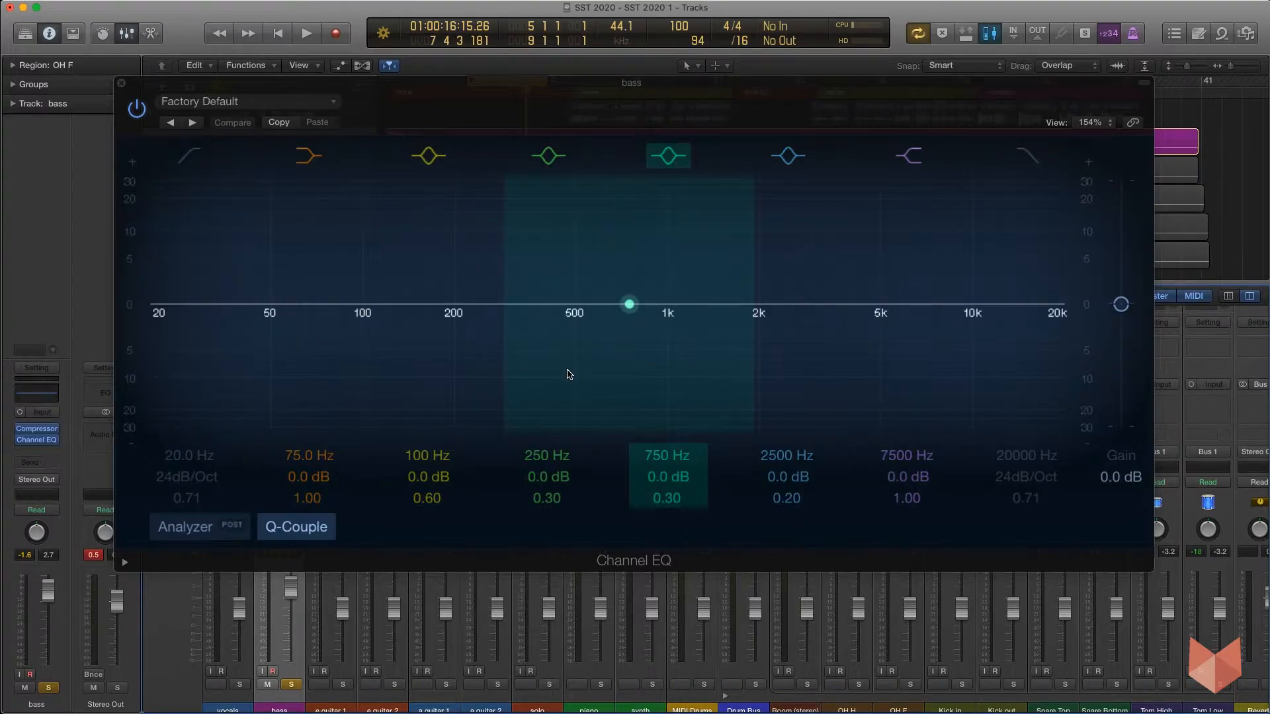
Try a +7 dB boost on the 100 Hz band, then reset its gain to 0 dB.
left_click_drag(363, 304, 363, 245)
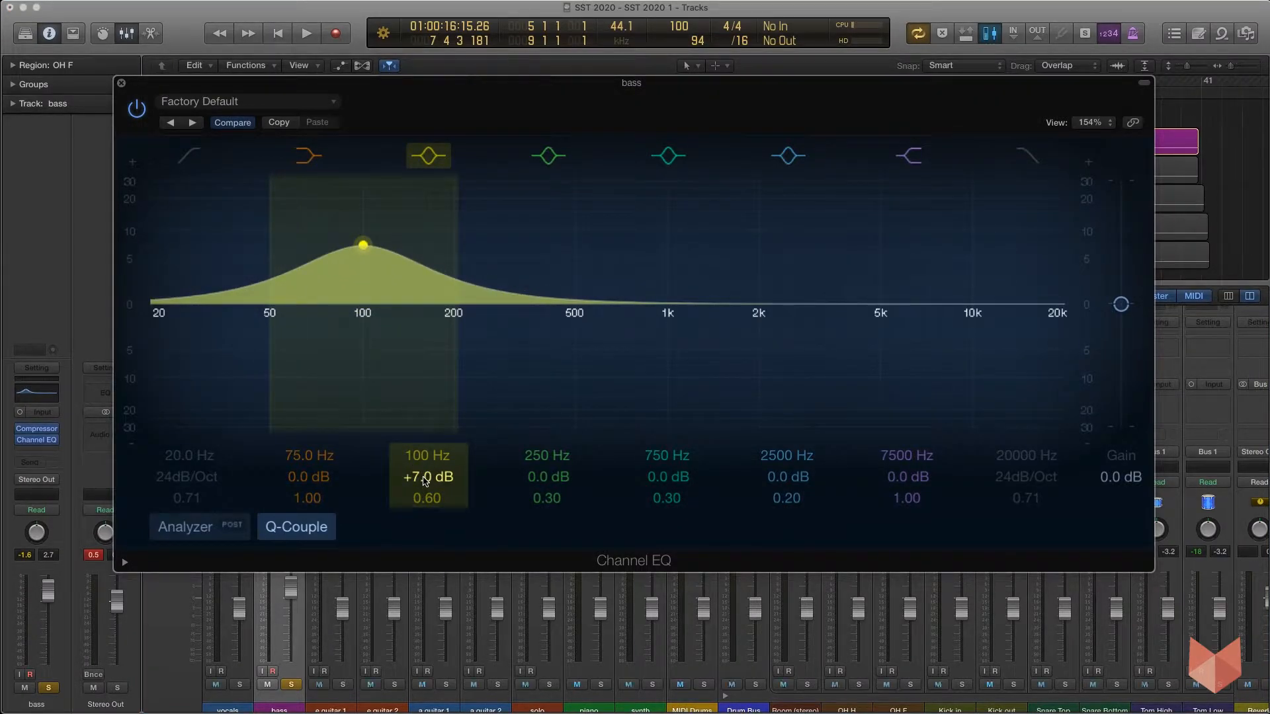
left_click(424, 482, "alt")
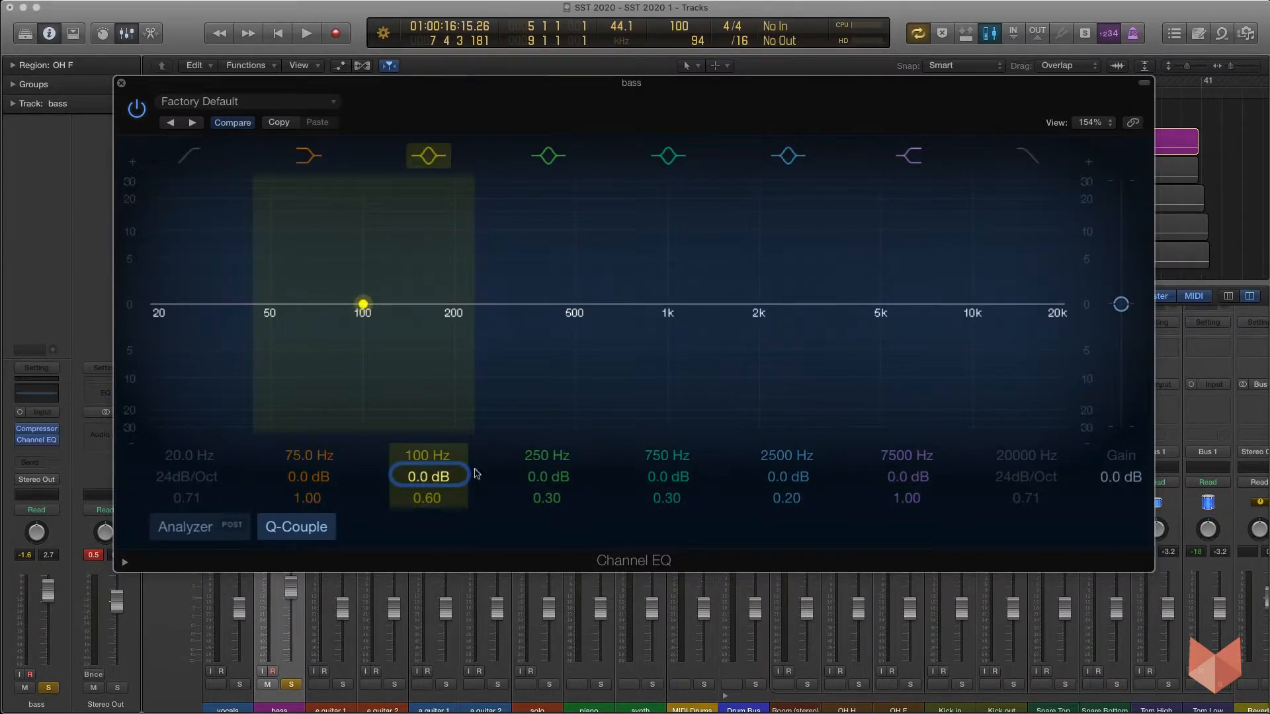
During playback, boost the 750 Hz band to +22 dB with a narrow Q of 2.60 and sweep it down to 200 Hz.
left_click_drag(545, 477, 544, 476)
left_click(545, 476)
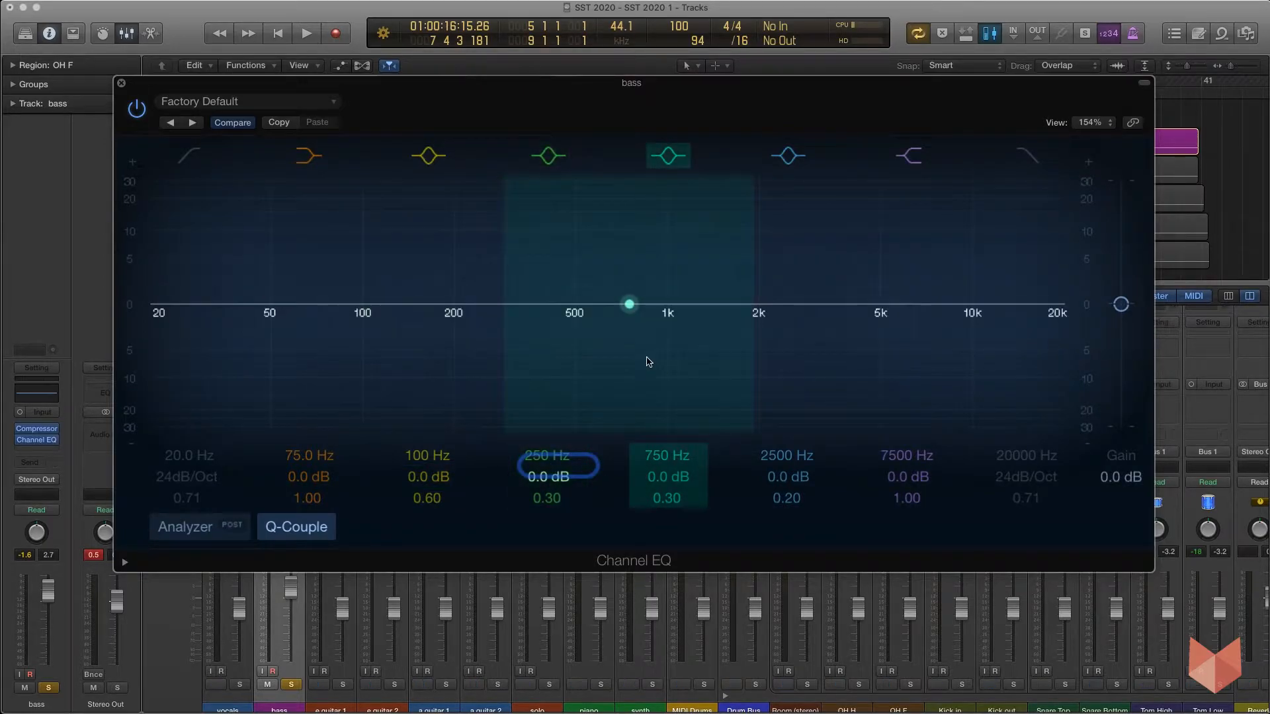
key("space")
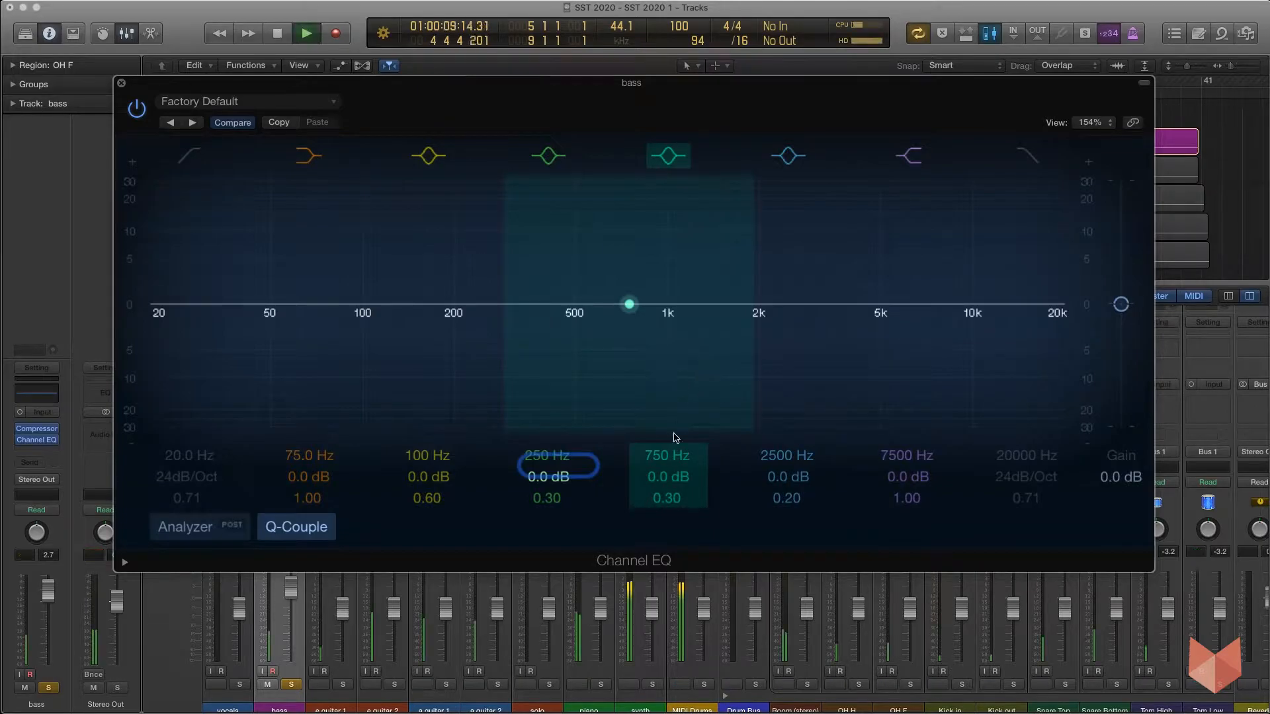
scroll(668, 477, "up", 10)
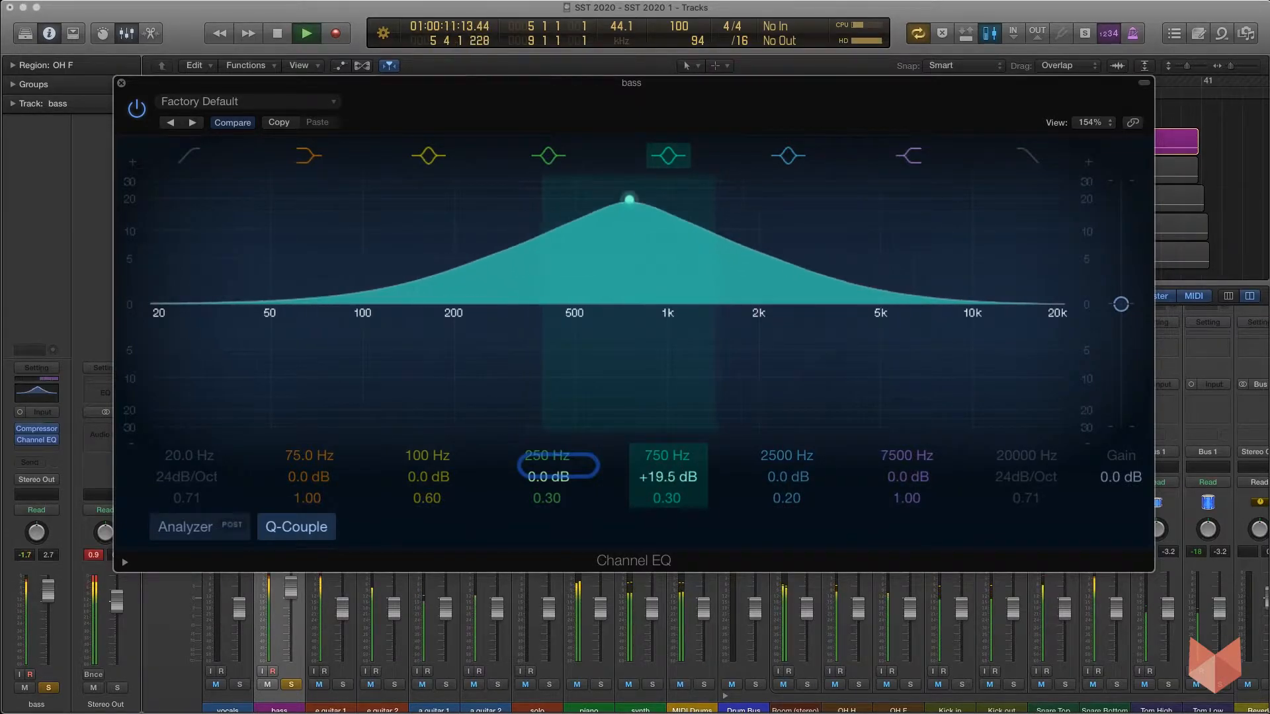
left_click_drag(670, 493, 670, 459)
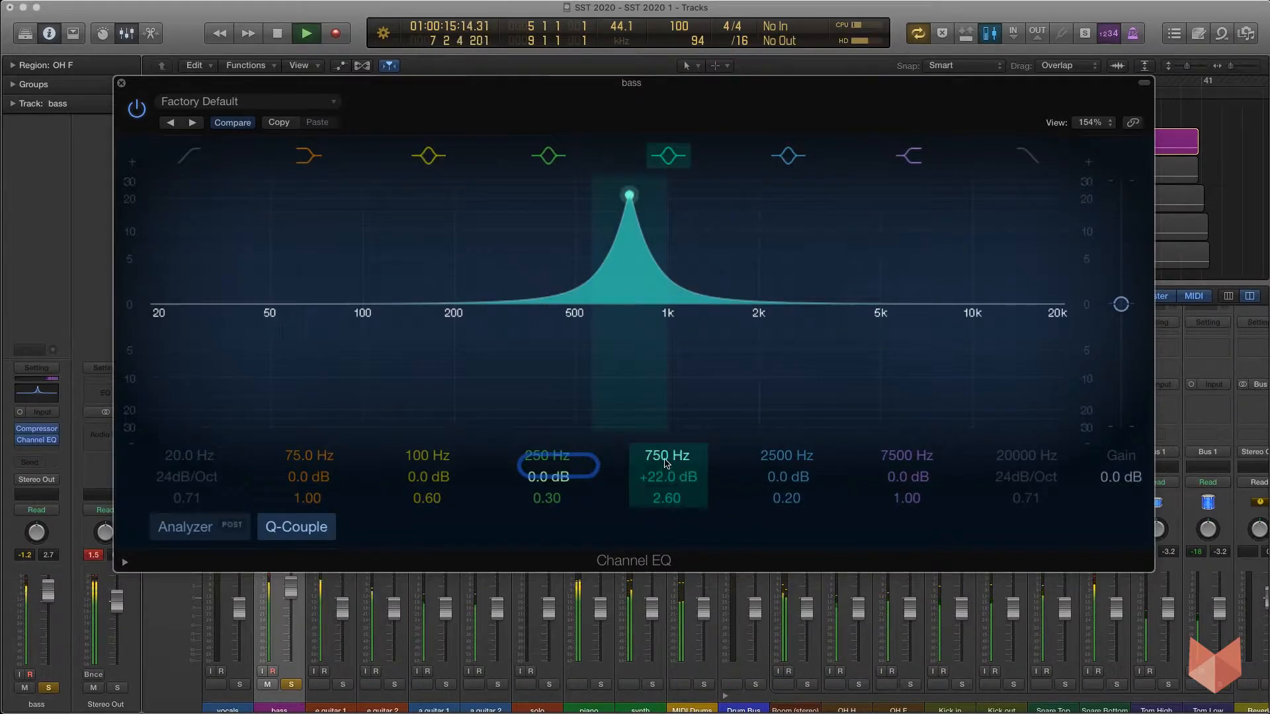
left_click_drag(665, 460, 664, 497)
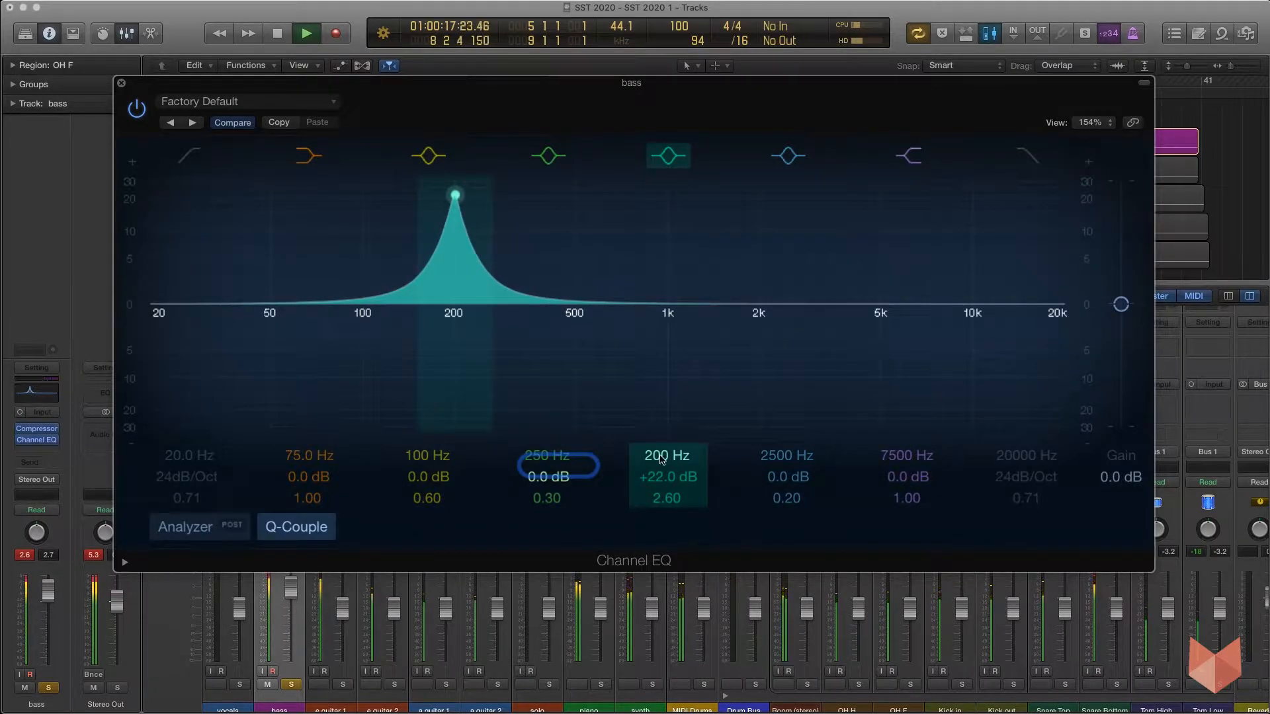
key("space")
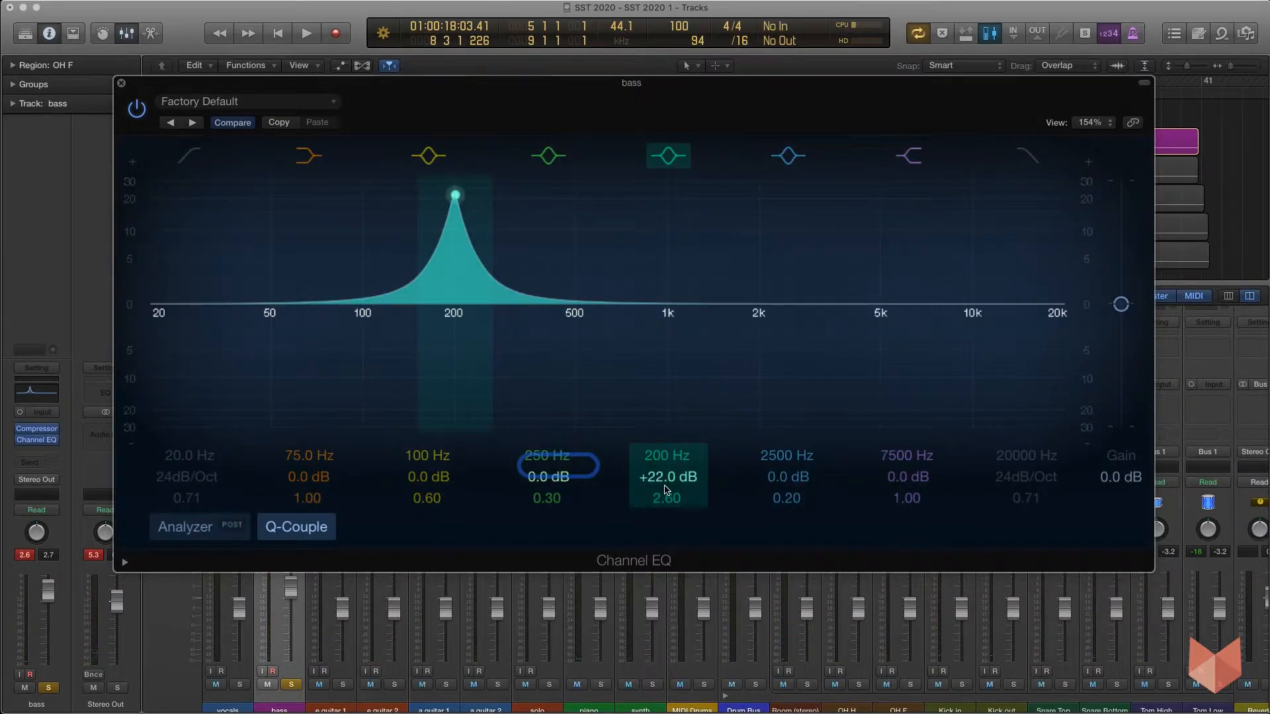
Turn the 200 Hz band into a -5.0 dB cut with a Q of 4.50.
mouse_move(666, 481)
left_mouse_down()
mouse_move(666, 570)
mouse_move(663, 473)
left_mouse_up()
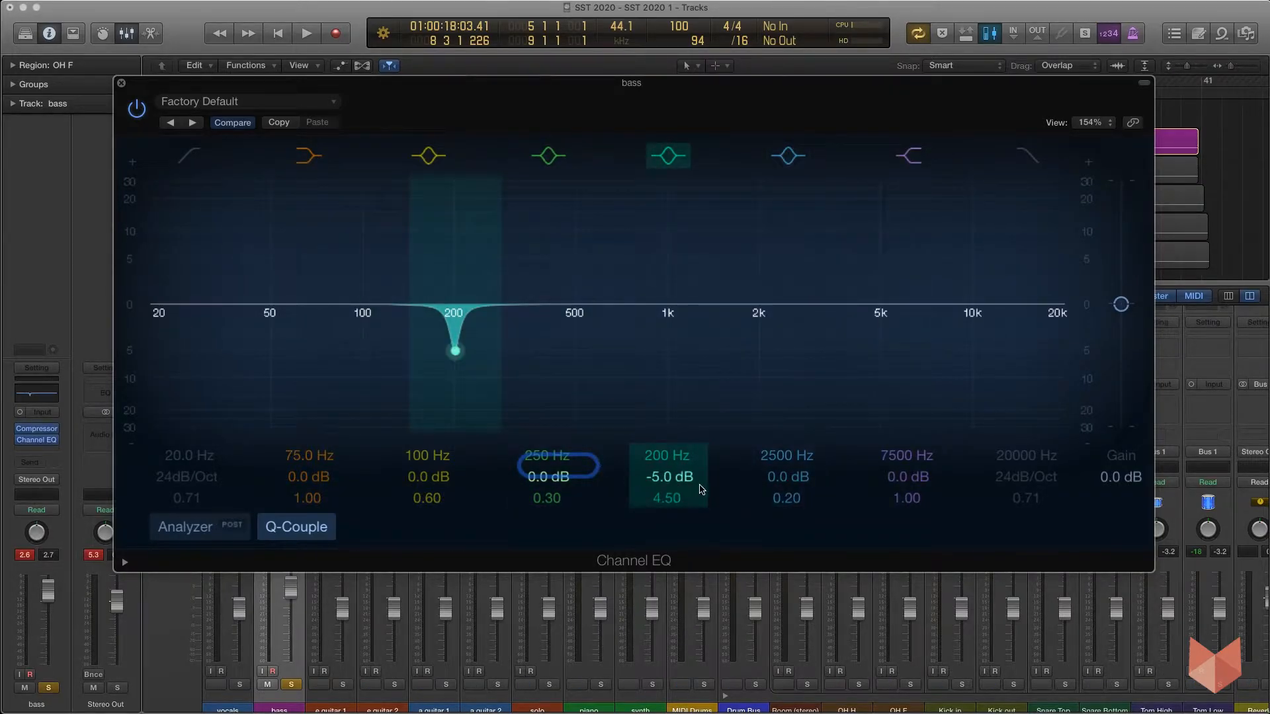
key("space")
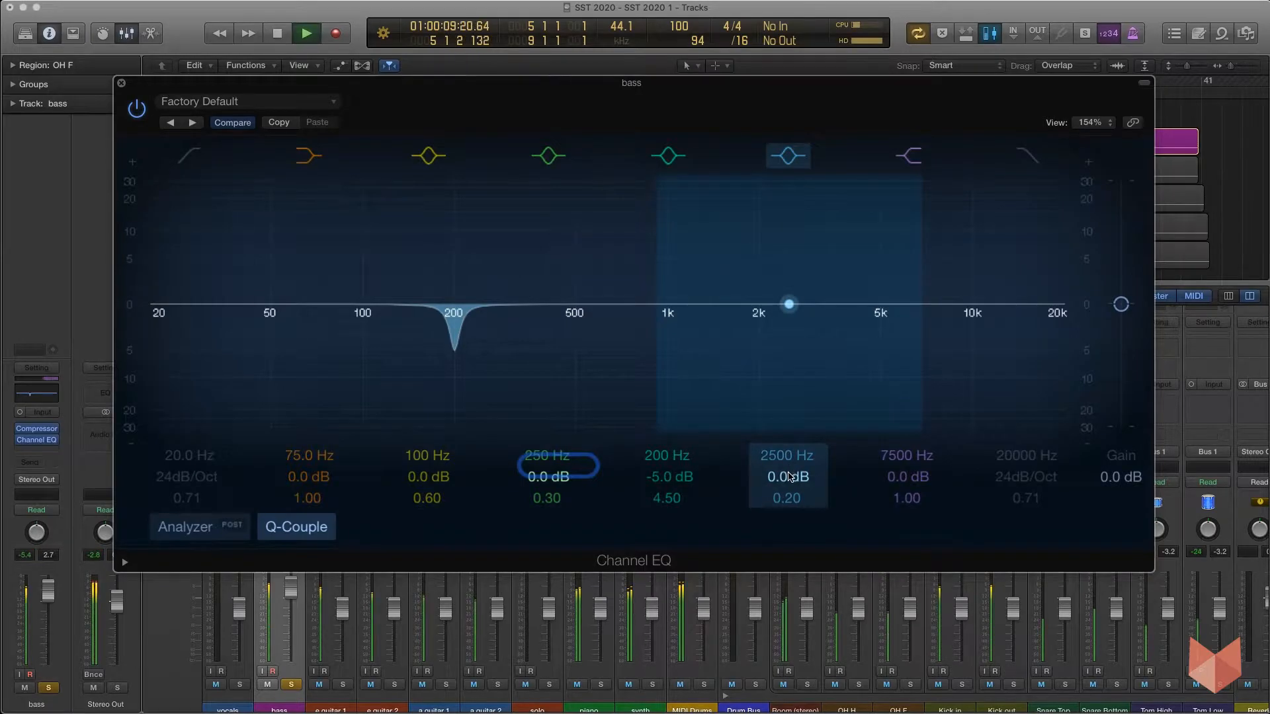
Set the 2500 Hz band to a -5.0 dB cut at 810 Hz with a Q of 3.40.
left_click_drag(788, 476, 787, 556)
key("space")
left_click_drag(788, 498, 788, 466)
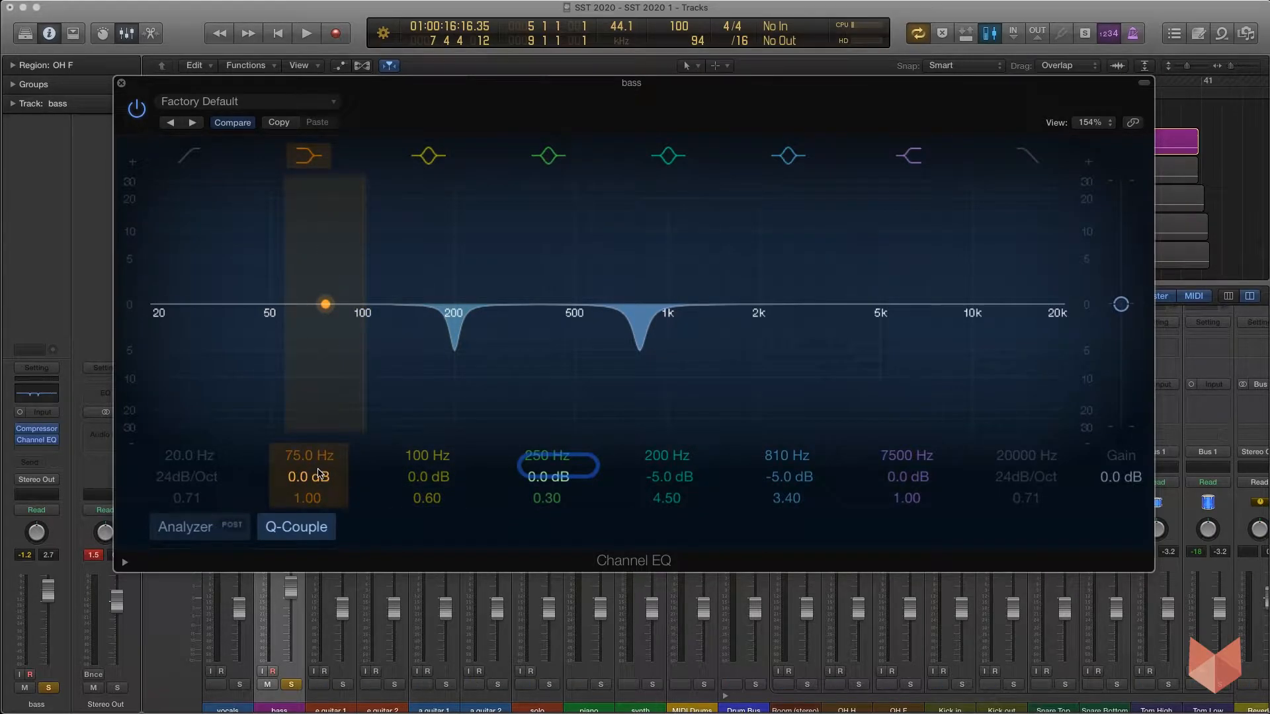
Set the low shelf to 110 Hz with a +2.5 dB boost.
key("space")
left_click_drag(308, 476, 308, 427)
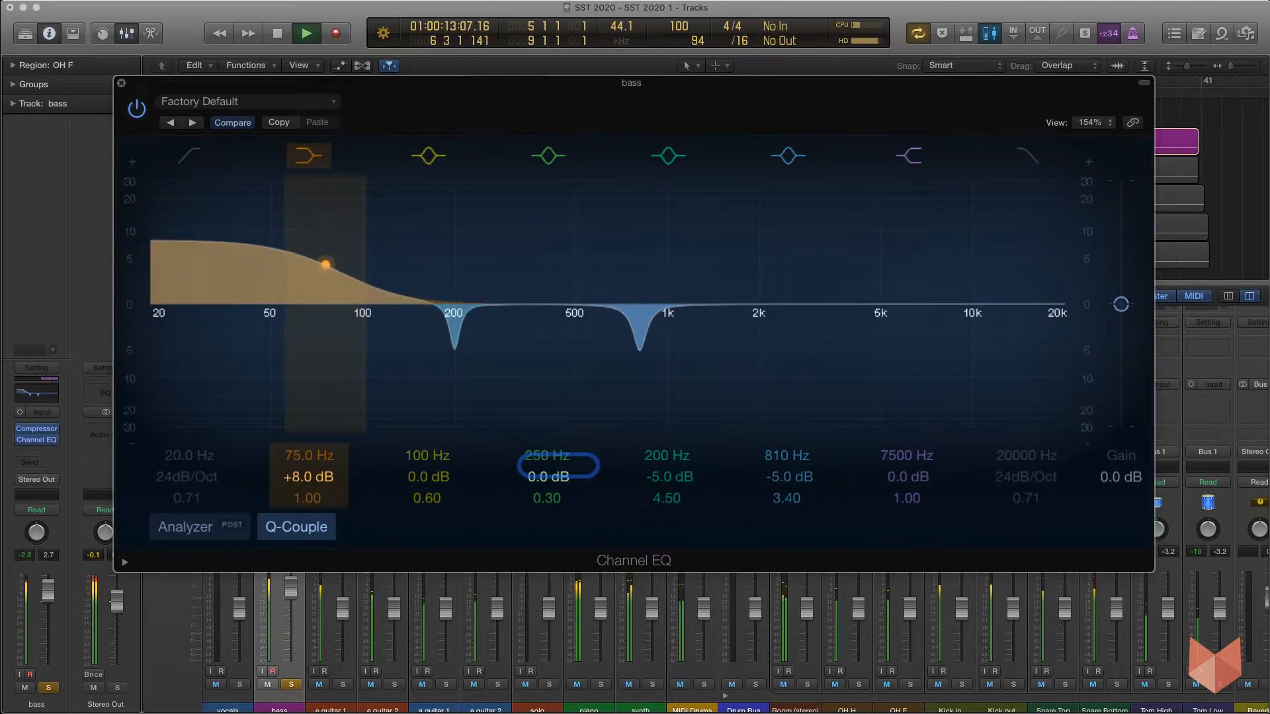
left_click_drag(297, 450, 298, 430)
key("space")
left_click_drag(306, 479, 306, 493)
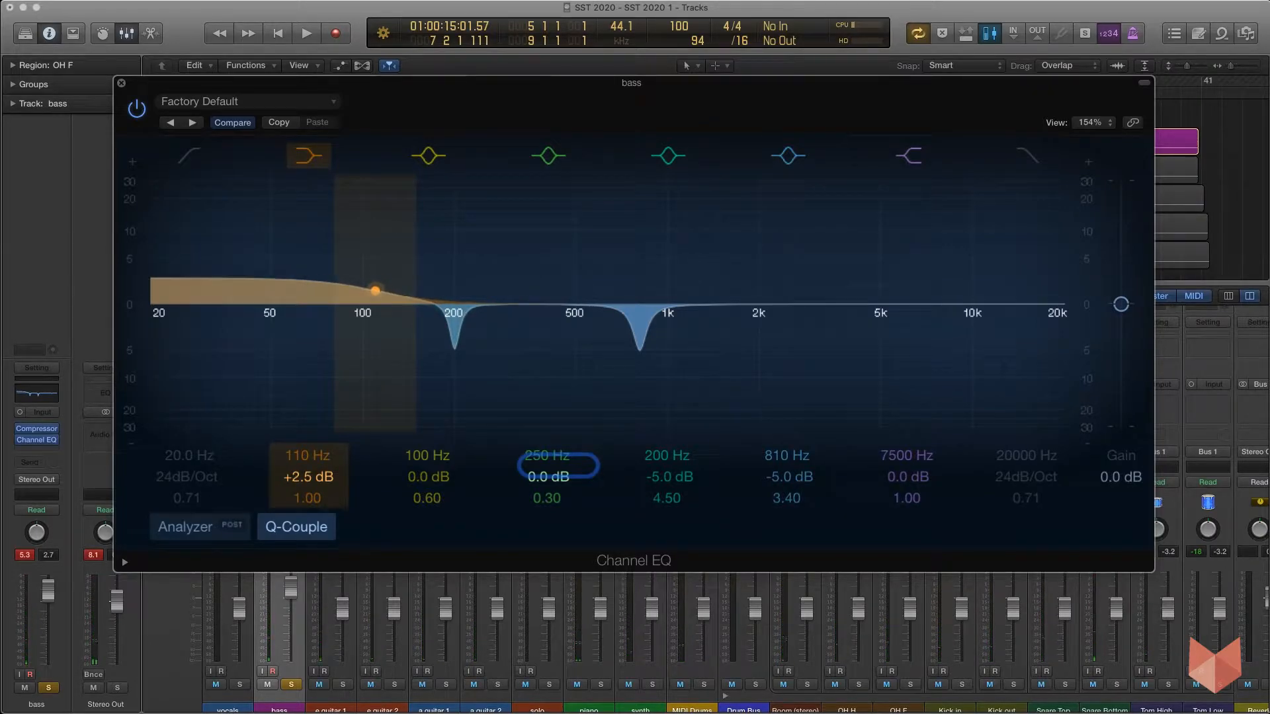
left_click_drag(322, 477, 323, 473)
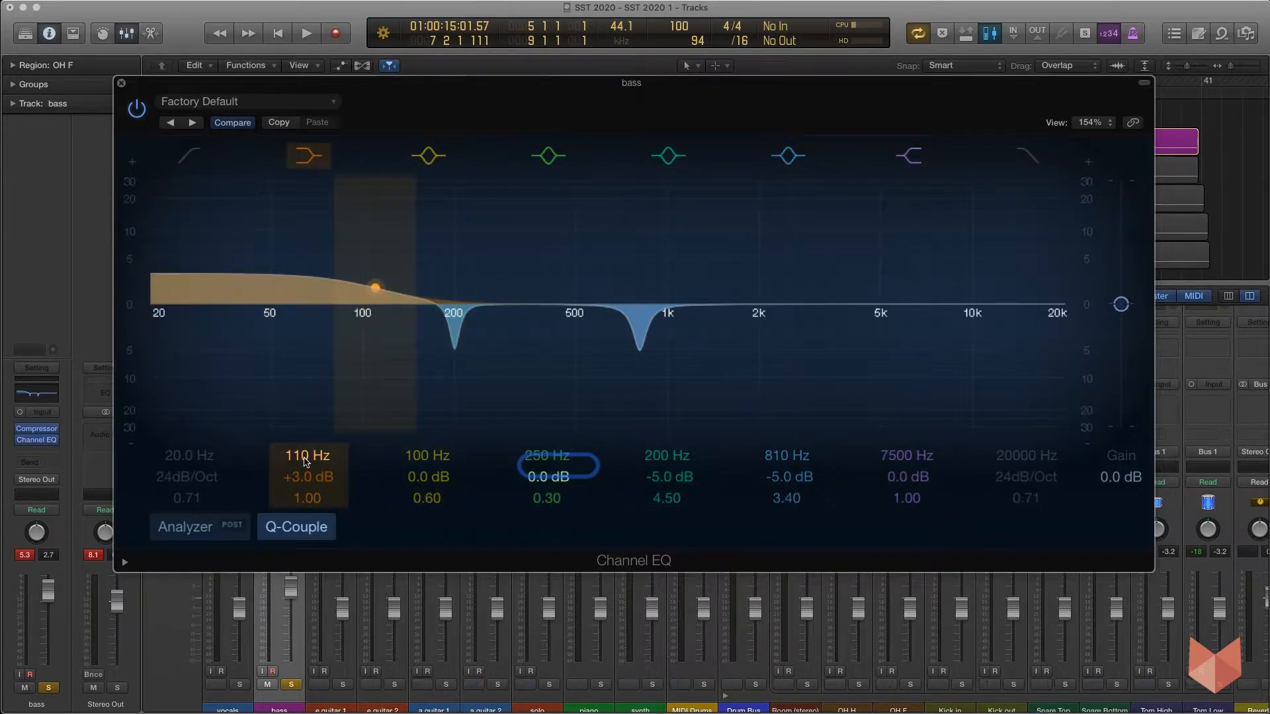
left_click_drag(305, 475, 305, 480)
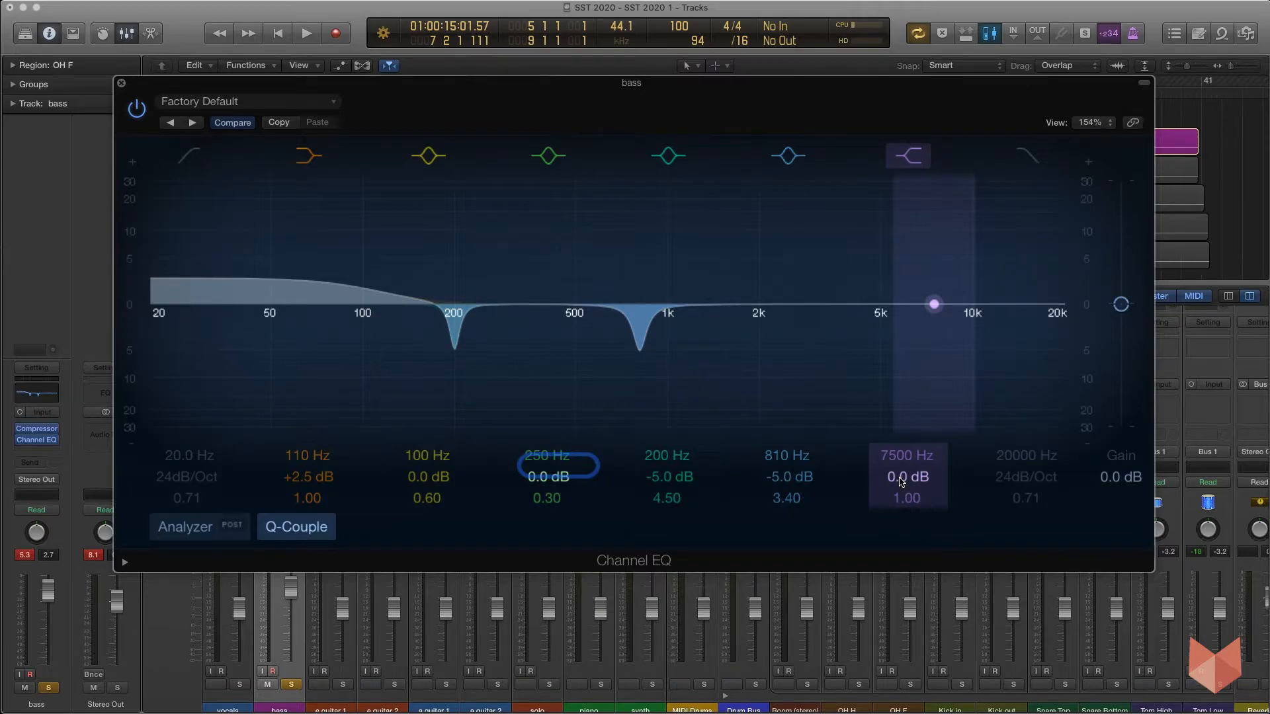
Set the high shelf to 3250 Hz with a +2.0 dB boost.
key("space")
mouse_move(902, 481)
left_mouse_down()
mouse_move(903, 449)
mouse_move(908, 504)
left_mouse_up()
key("space")
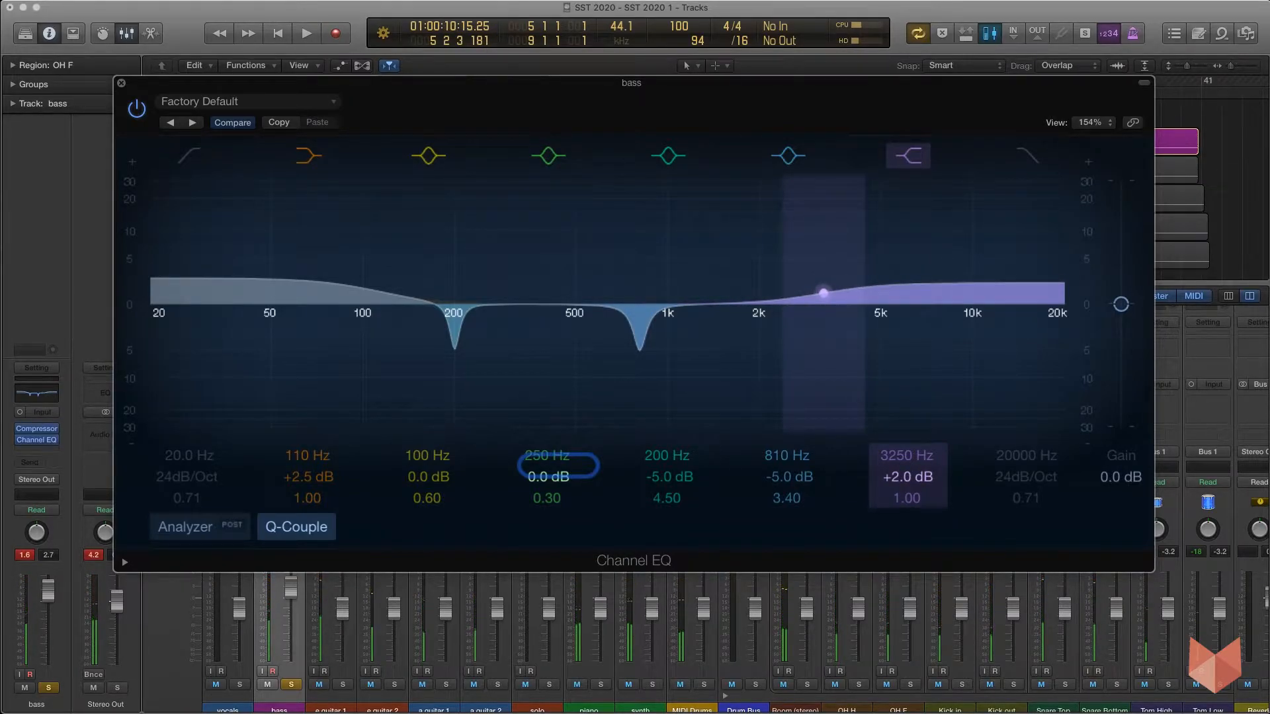
Bypass the Channel EQ and switch it back on to compare the bass with and without EQ during playback.
left_click(136, 110)
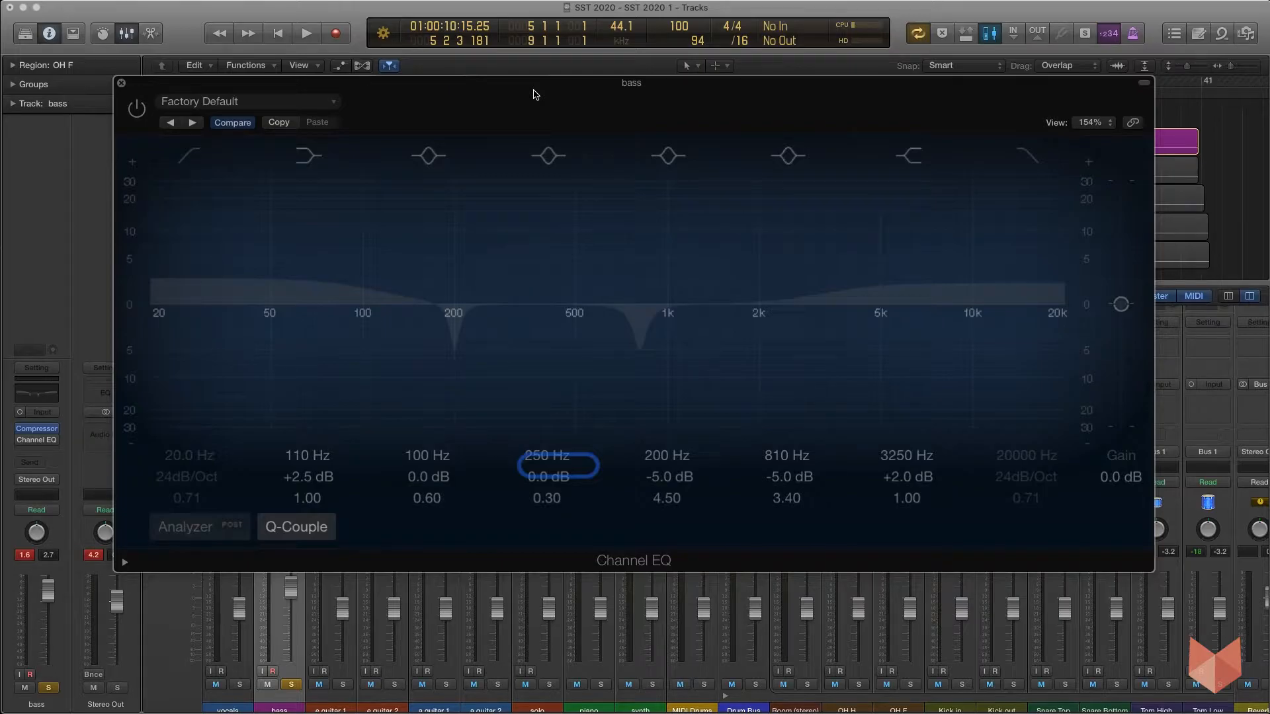
key("space")
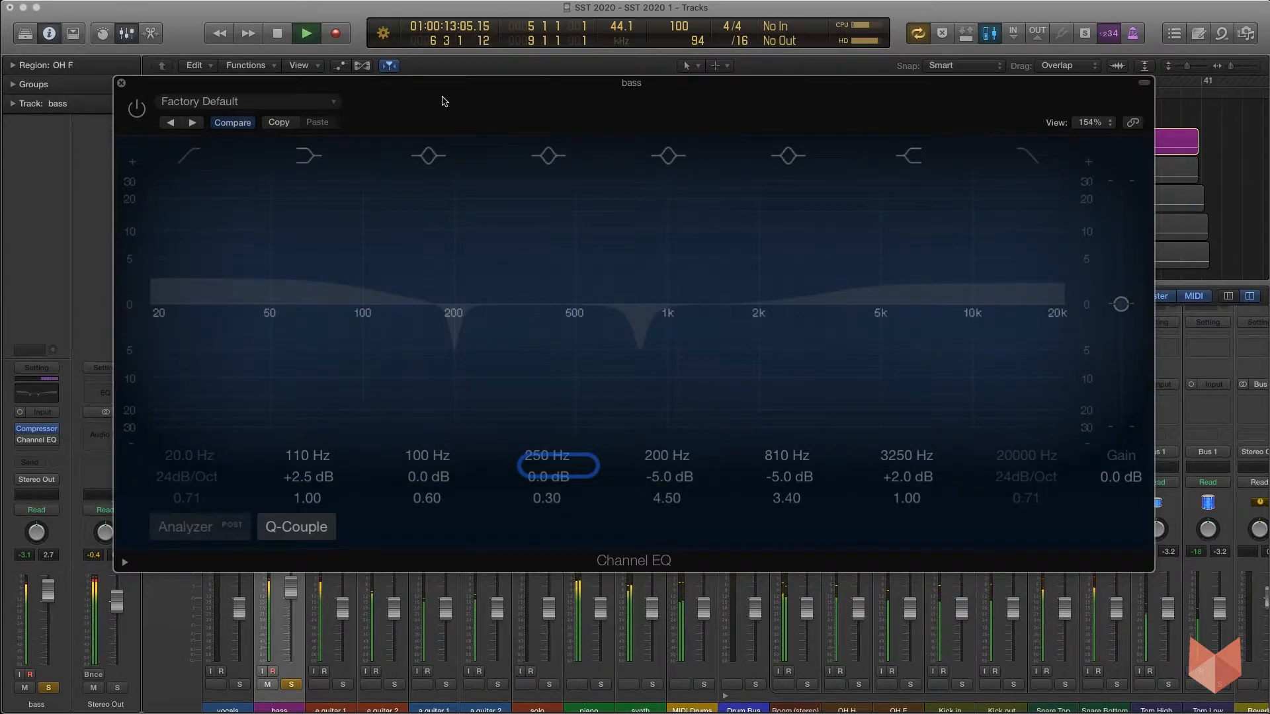
left_click(137, 109)
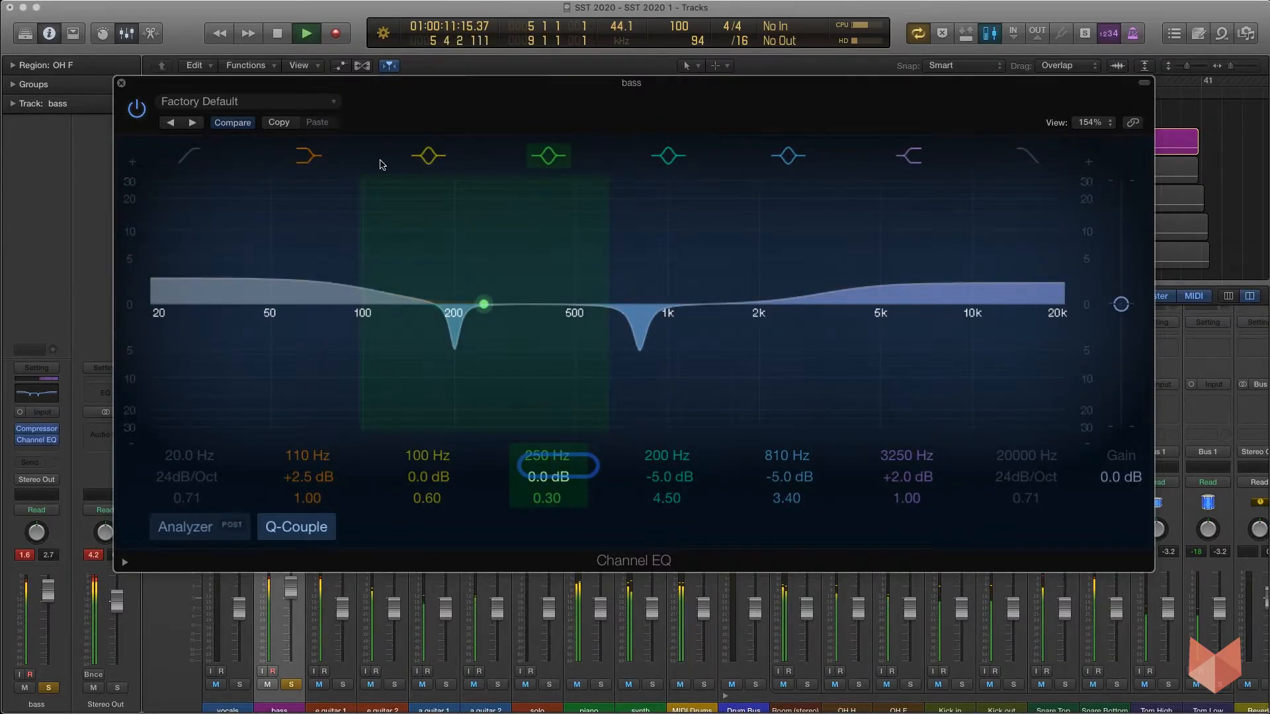
key("space")
Close the EQ window, clear the bass peak indicator and lower the bass fader slightly.
left_click(122, 84)
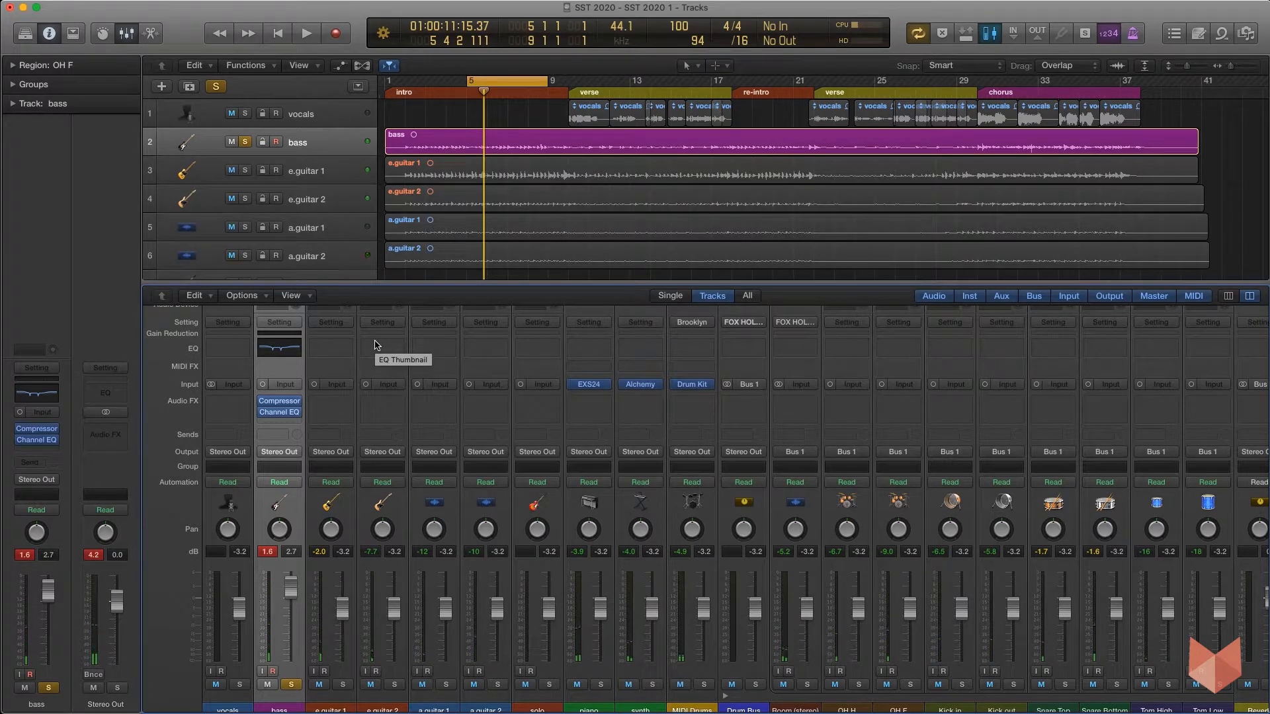
left_click(270, 551)
left_click_drag(291, 586, 293, 625)
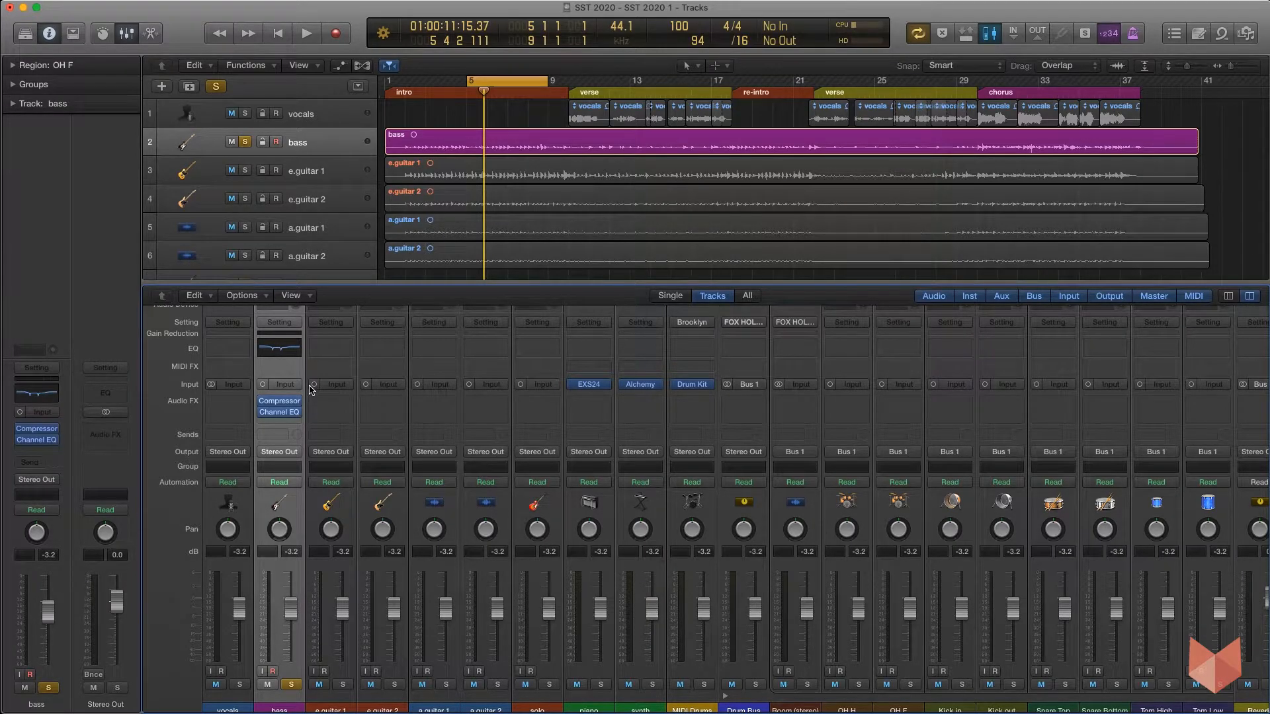
Unsolo the bass track and solo the e.guitar 1 track.
scroll(396, 493, "down", 1)
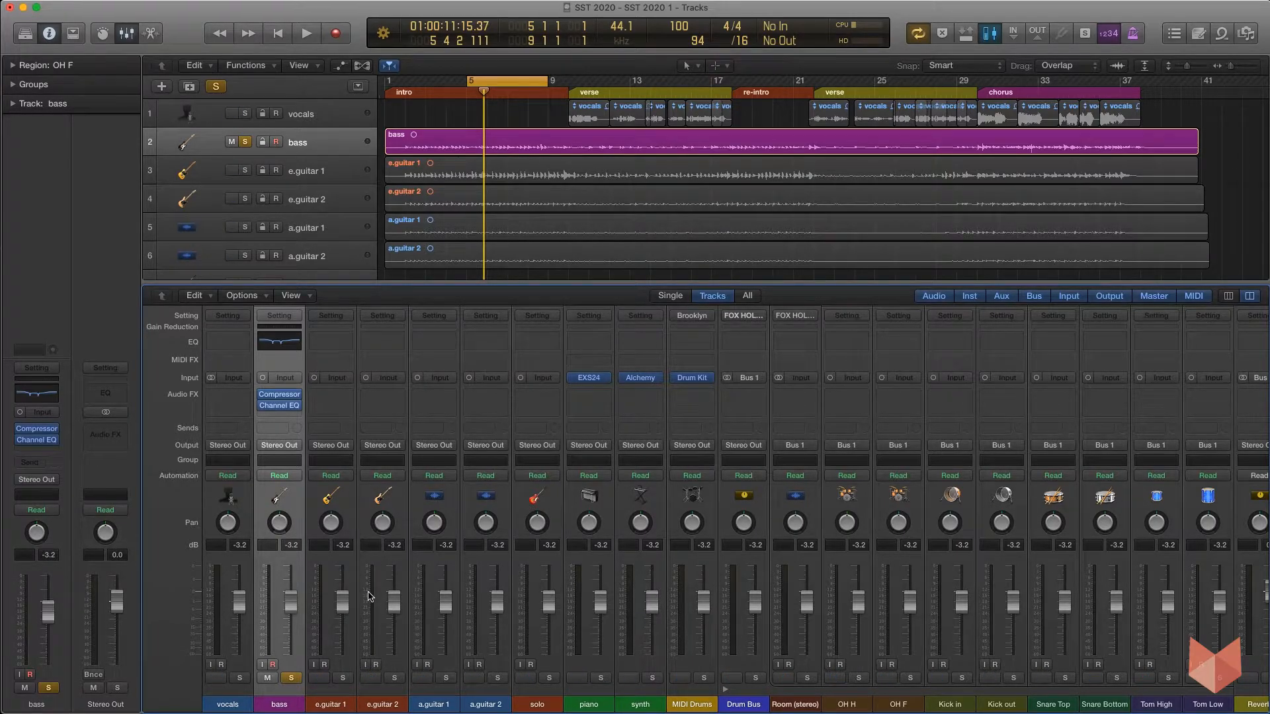
left_click(291, 678)
left_click(342, 678)
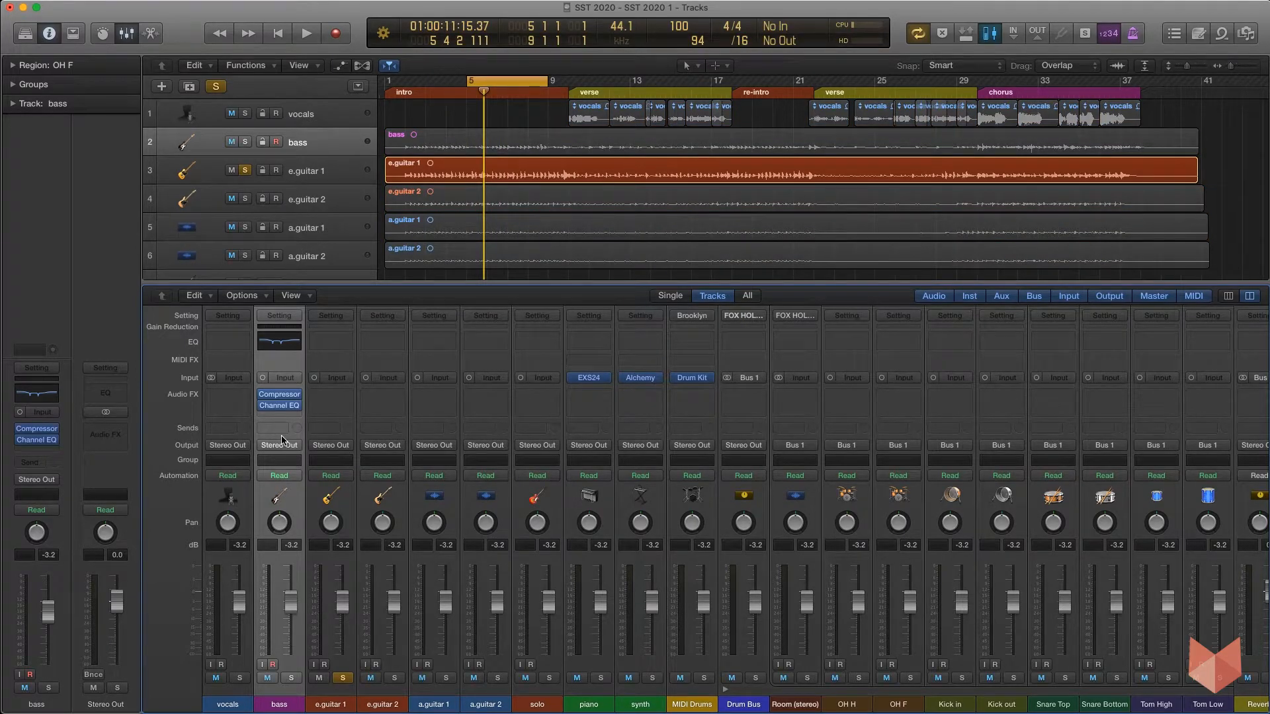
Play the soloed e.guitar 1 and insert a Compressor with its factory default settings on that channel.
key("space")
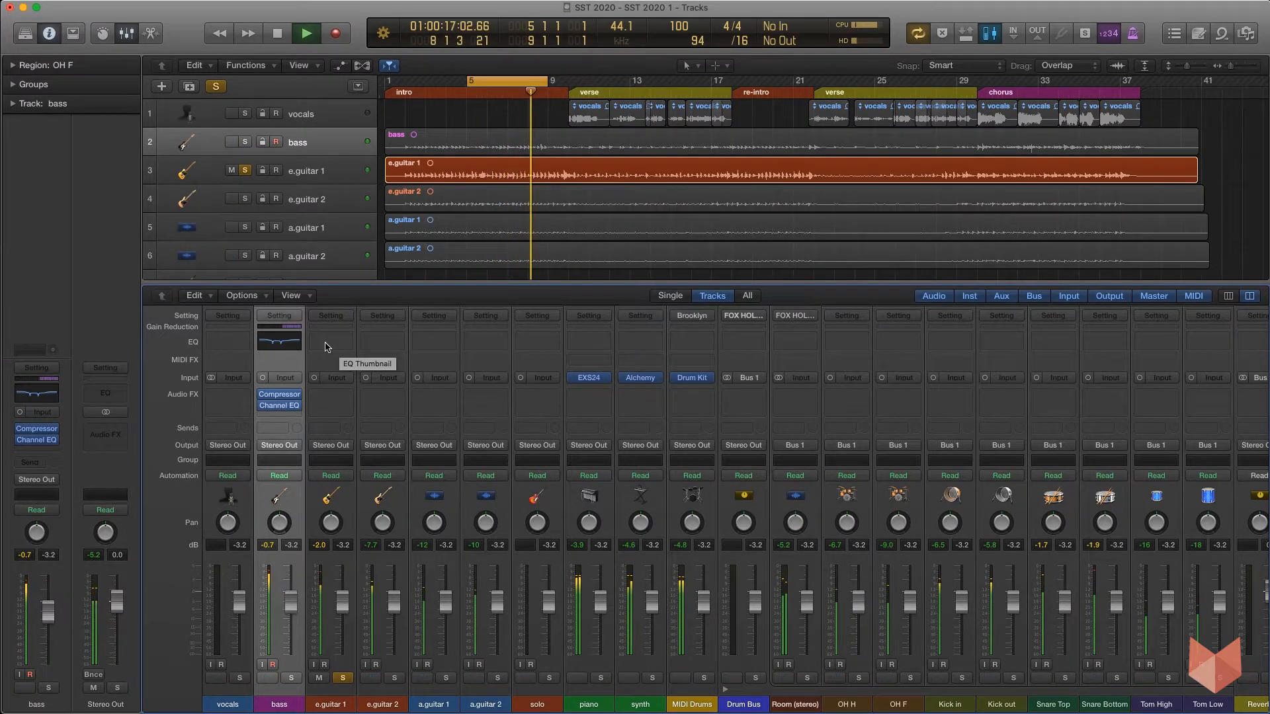
key("space")
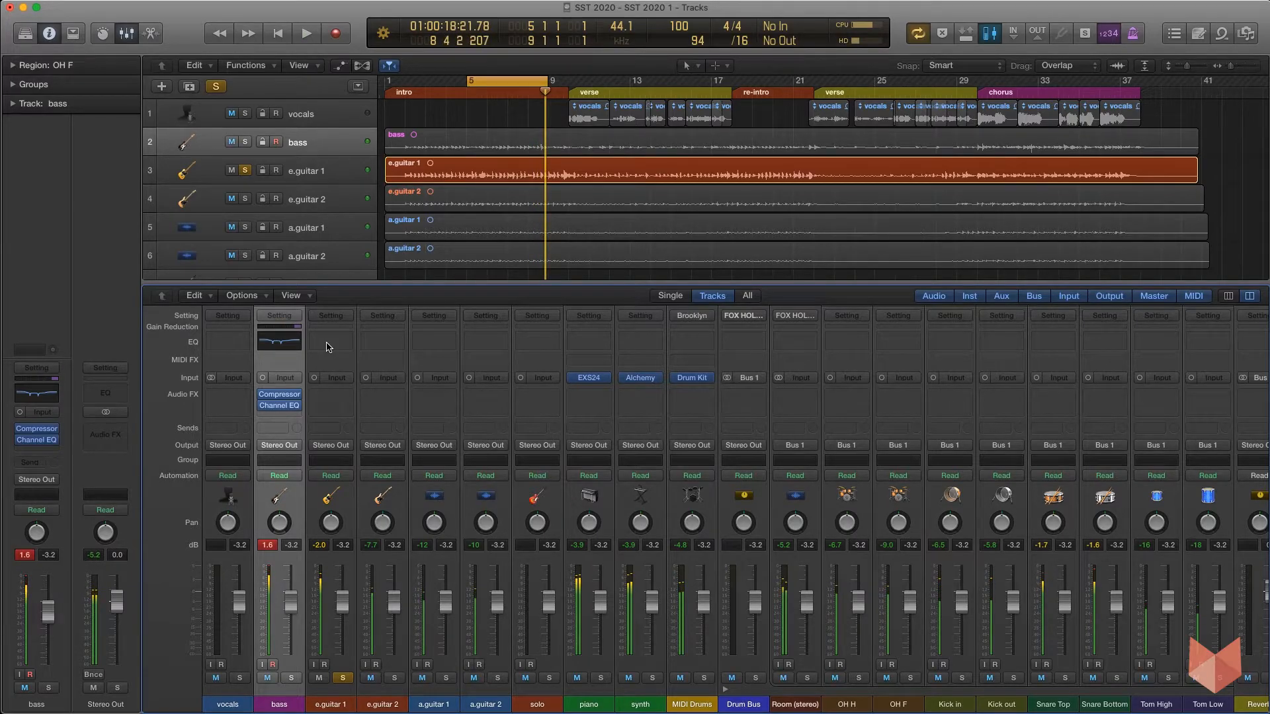
left_click(335, 400)
mouse_move(350, 447)
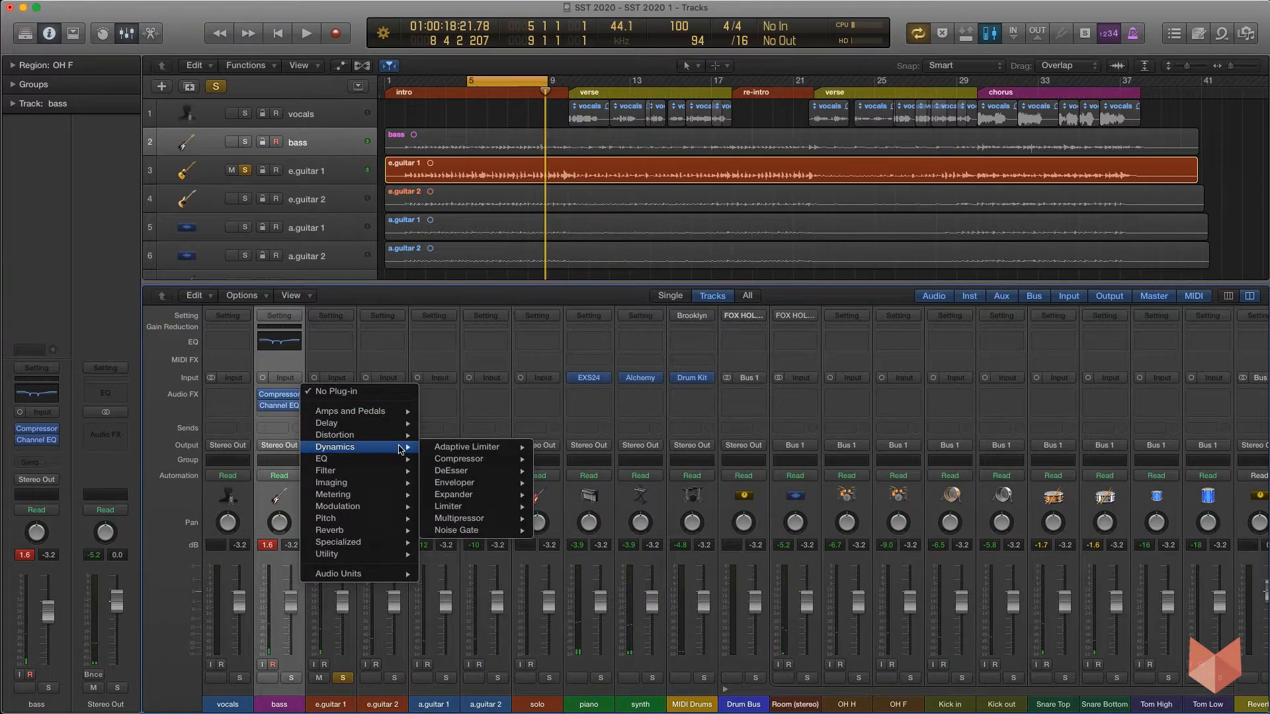
left_click(559, 459)
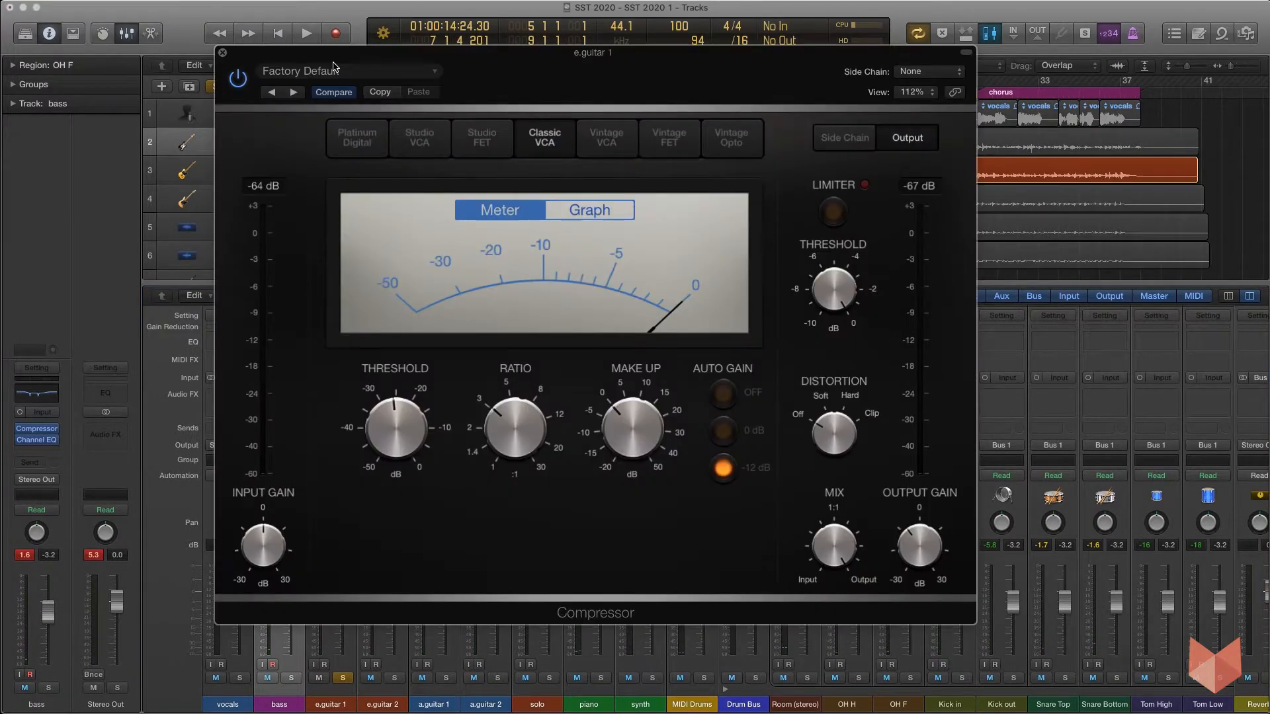
left_click(223, 53)
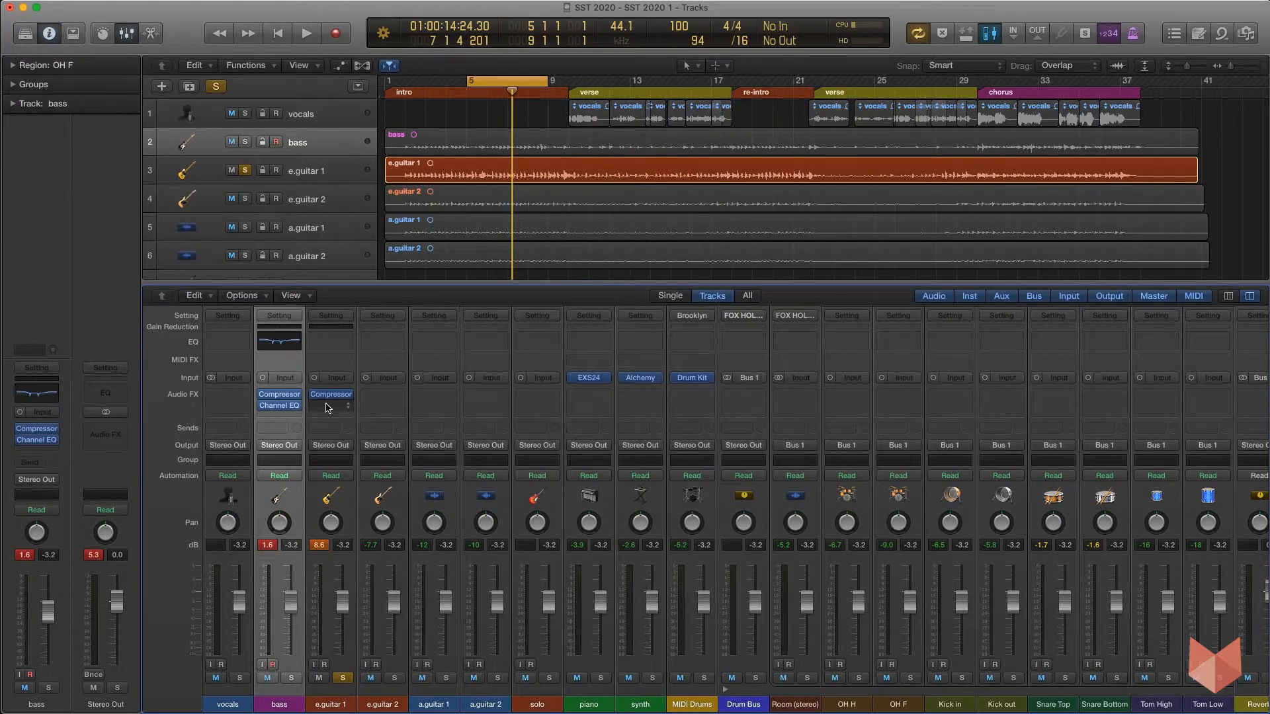
Add a Channel EQ to e.guitar 1 and enable its low cut, raising it to 100 Hz during playback.
left_click(335, 348)
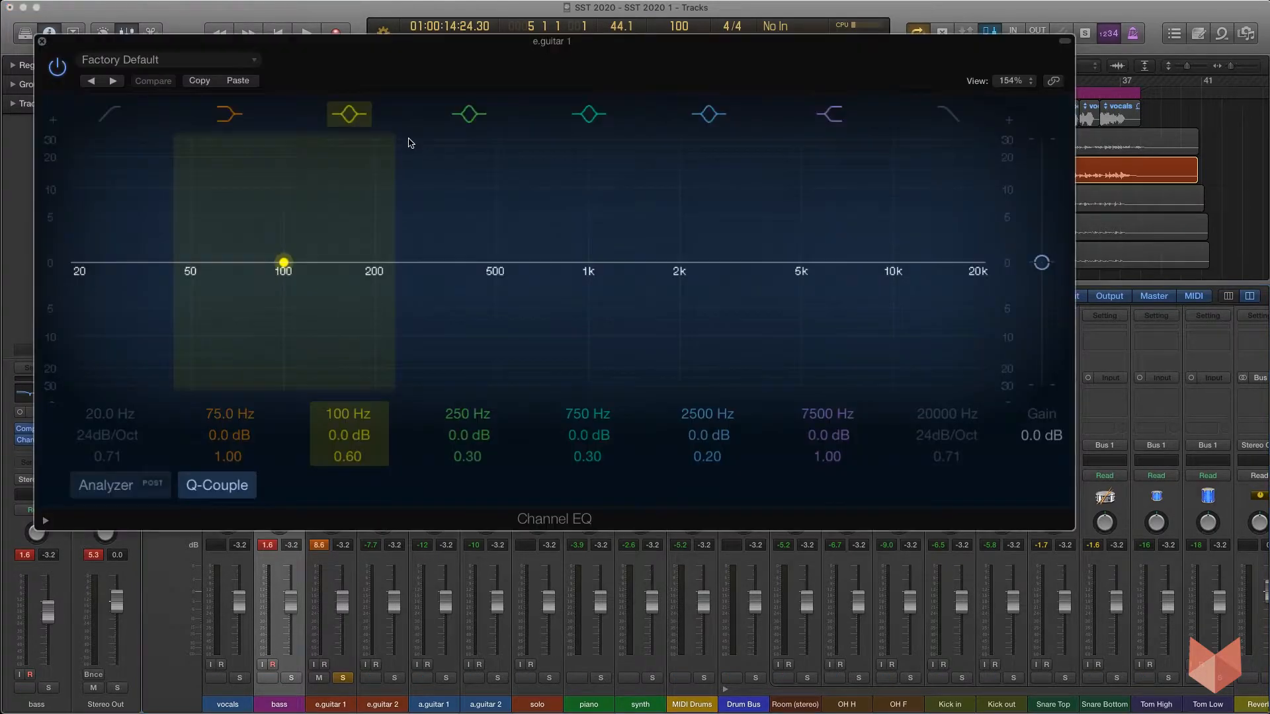
left_click_drag(473, 53, 527, 95)
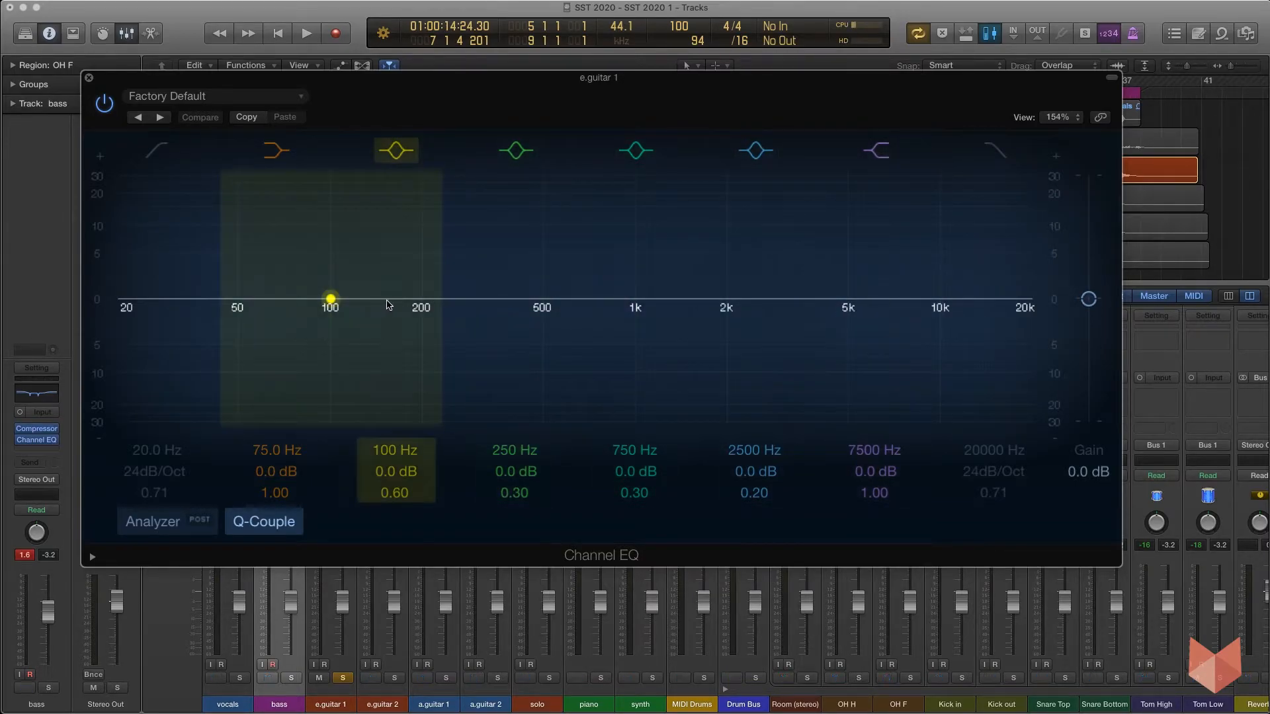
left_click(154, 150)
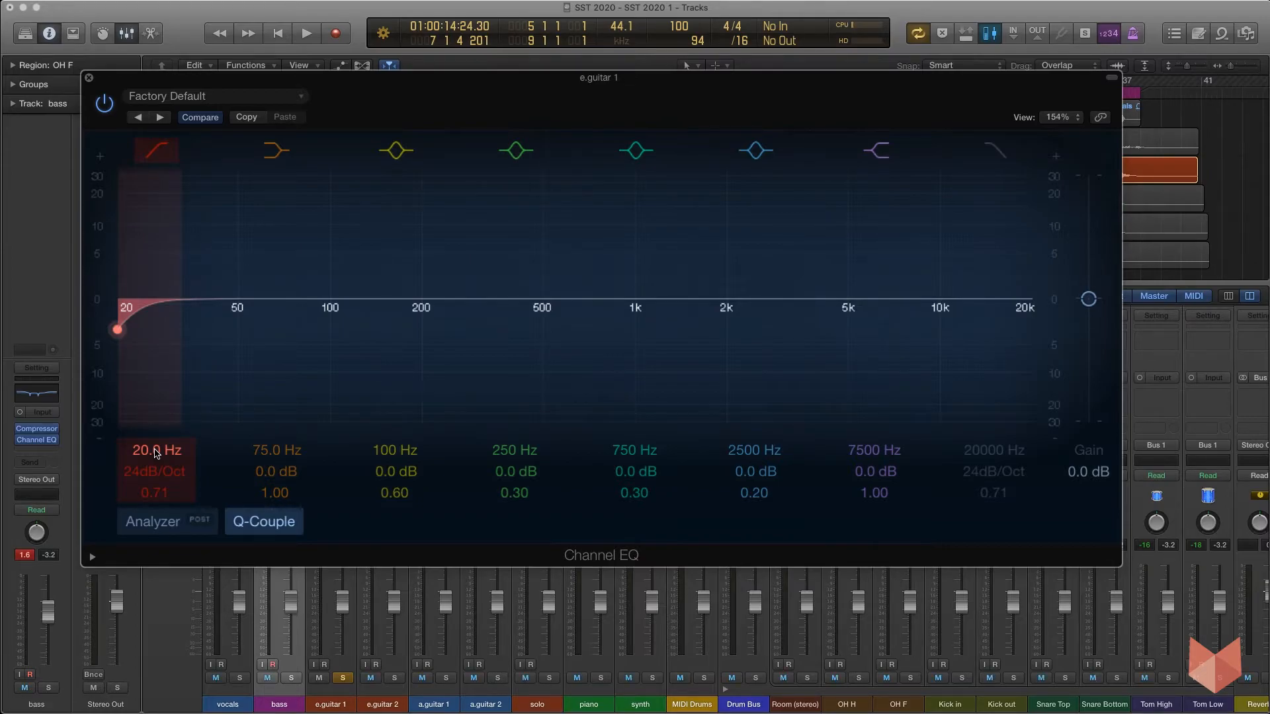
key("space")
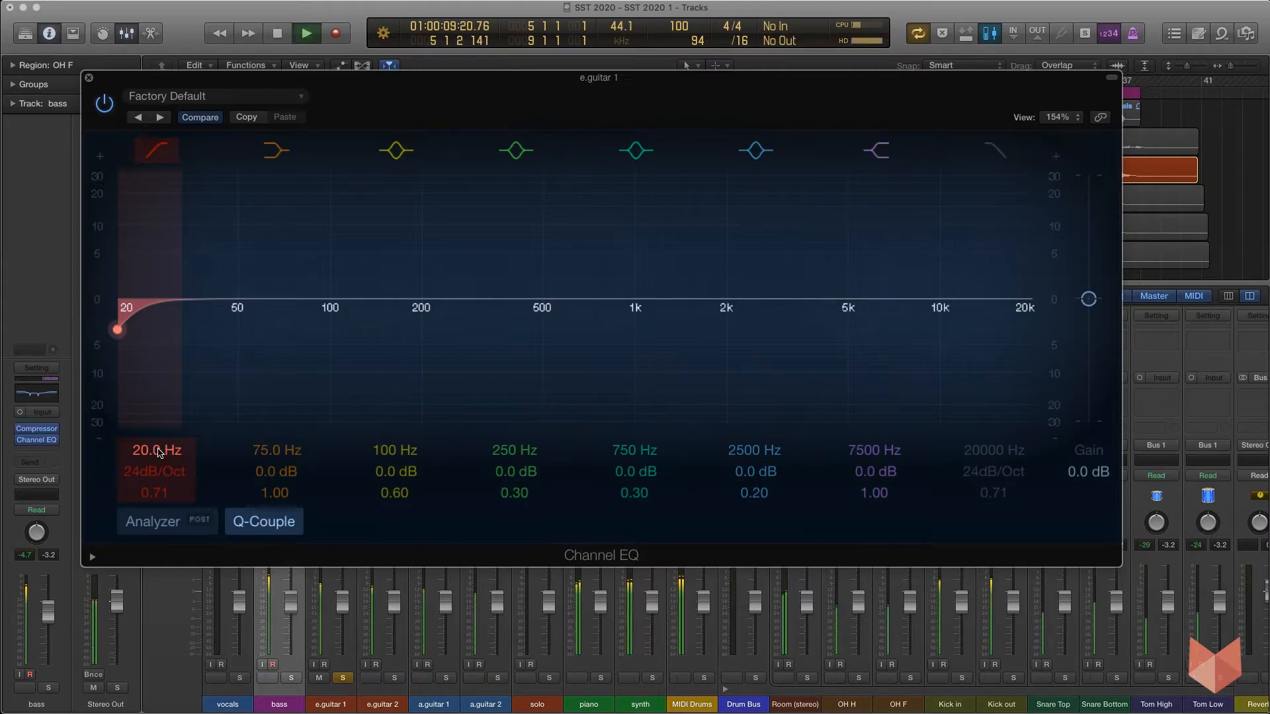
left_click_drag(146, 453, 146, 396)
mouse_move(154, 463)
left_mouse_down()
mouse_move(154, 449)
mouse_move(154, 482)
mouse_move(151, 453)
left_mouse_up()
key("space")
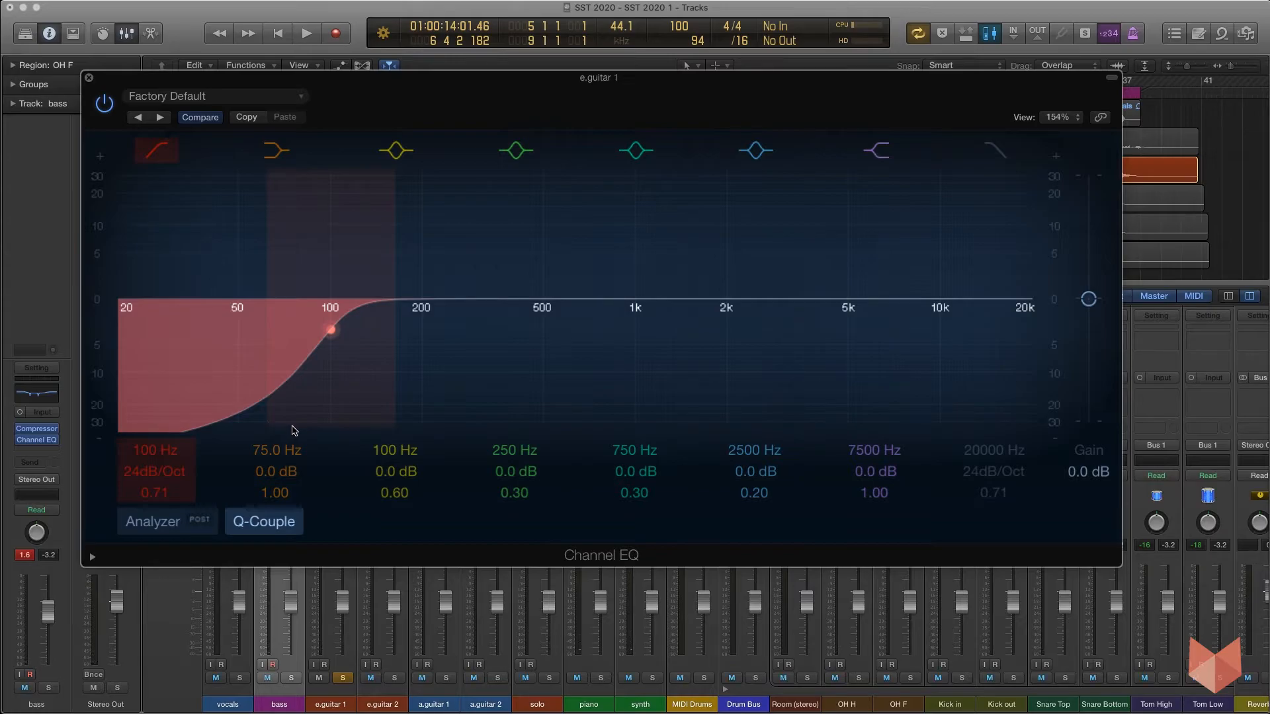
Bypass the low cut and switch it back on to compare the guitar with and without it during playback.
left_click_drag(355, 83, 578, 118)
left_click(327, 596)
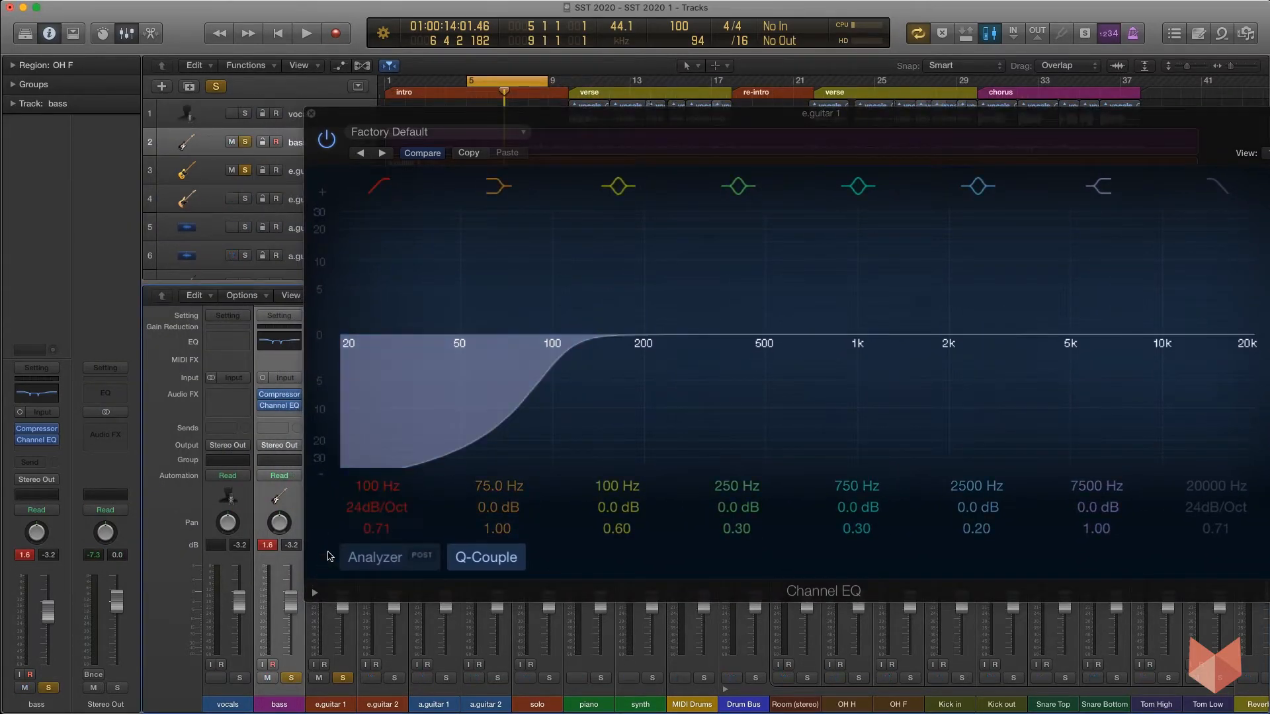
key("space")
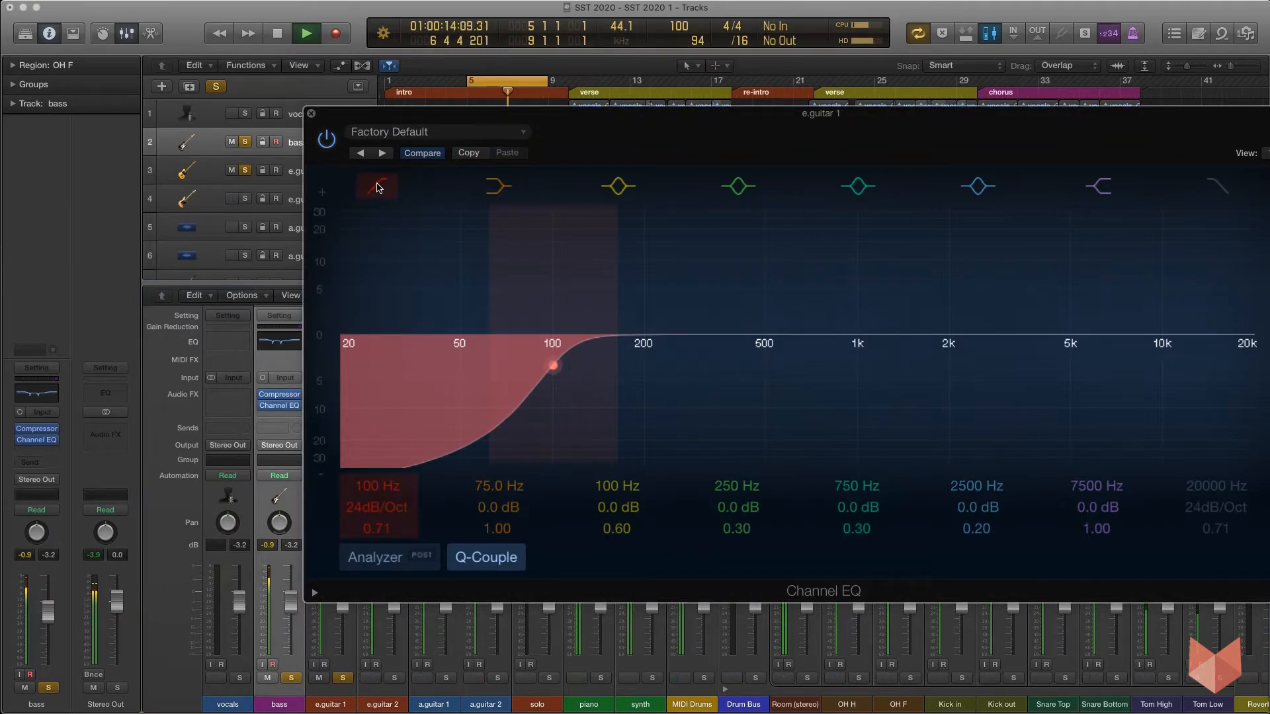
left_click(378, 187)
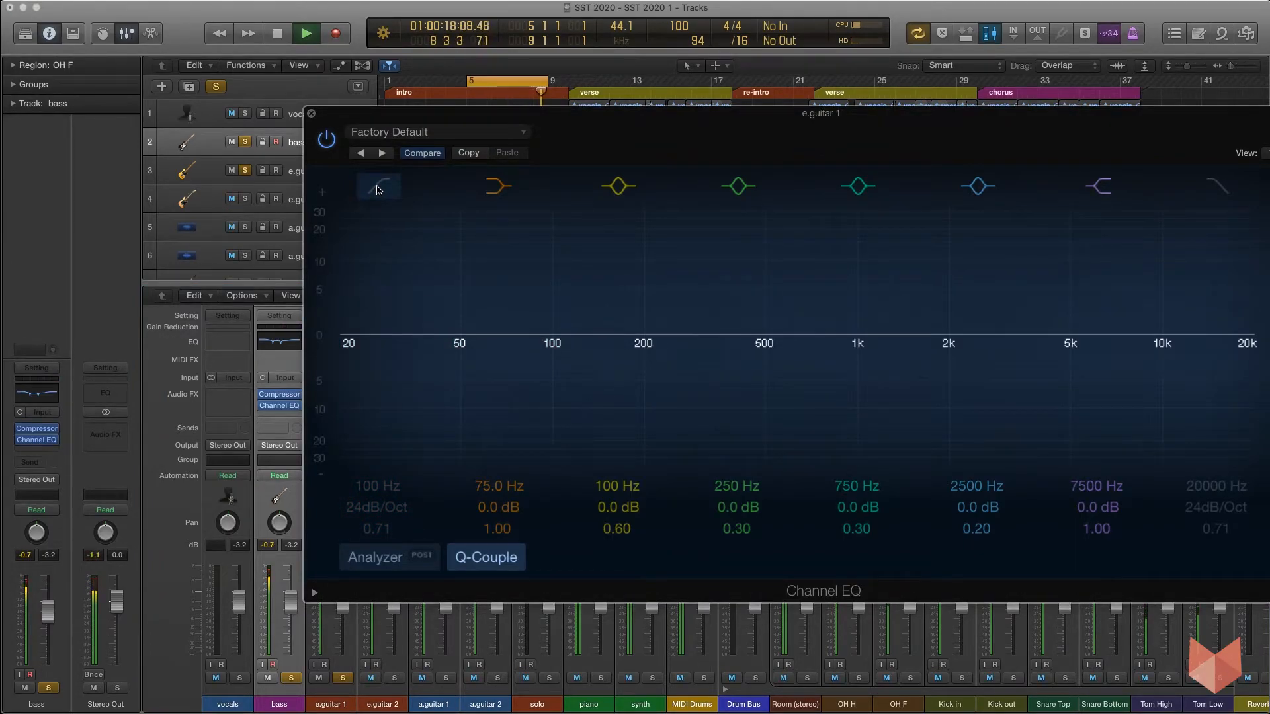
left_click(377, 190)
key("space")
Boost the 2500 Hz band by +4.0 dB with a Q of 0.71 while listening to the guitar.
left_click_drag(744, 134, 547, 107)
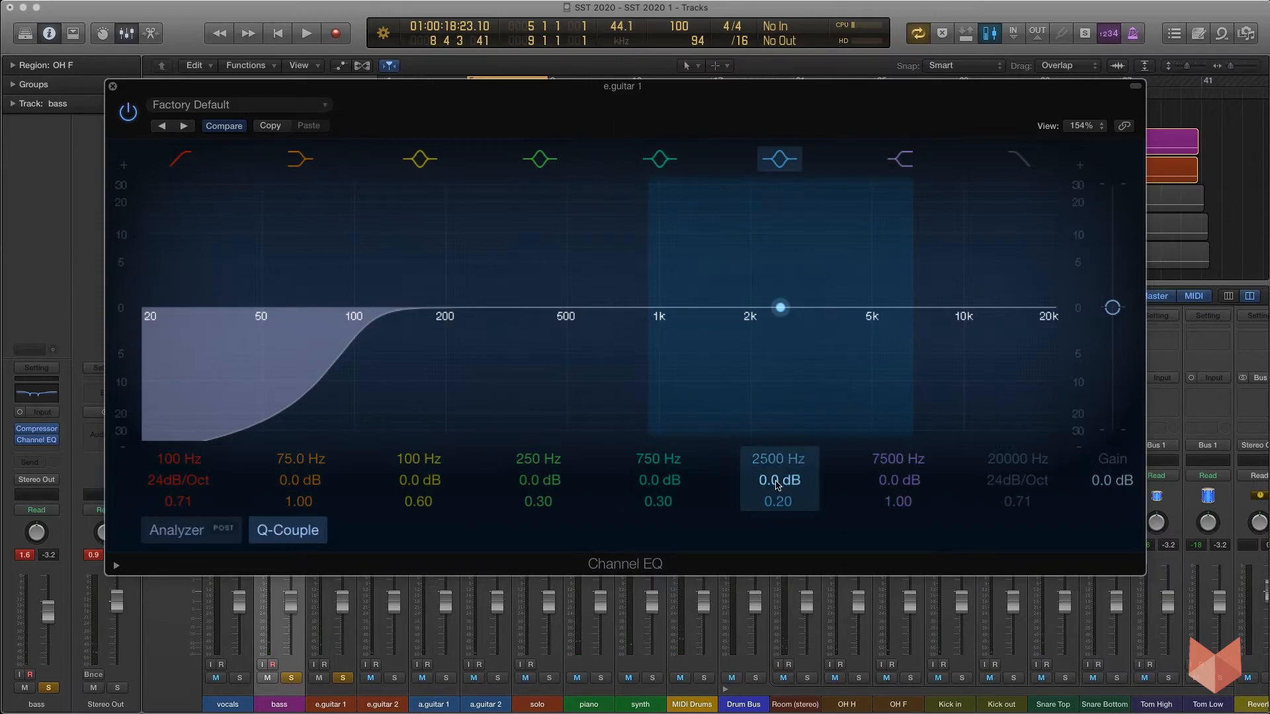
mouse_move(777, 485)
left_mouse_down()
mouse_move(777, 456)
mouse_move(778, 486)
mouse_move(778, 473)
left_mouse_up()
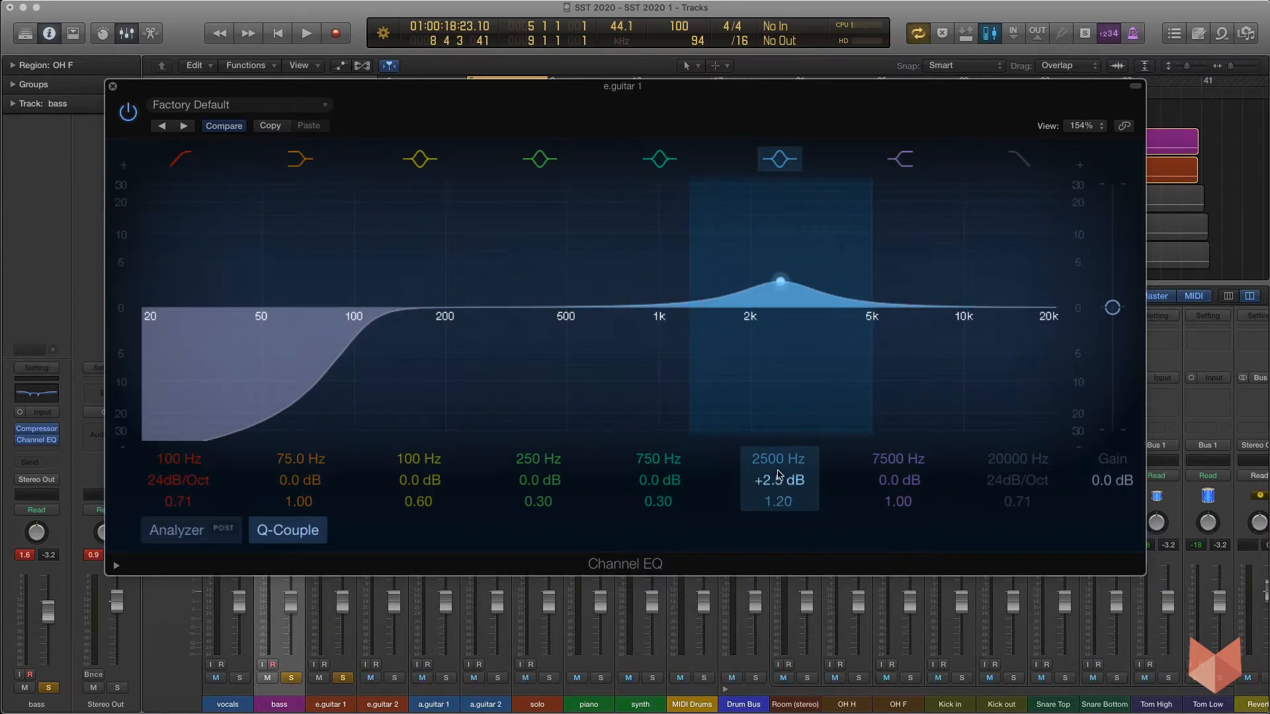
key("space")
mouse_move(772, 461)
left_mouse_down()
mouse_move(778, 490)
mouse_move(779, 466)
left_mouse_up()
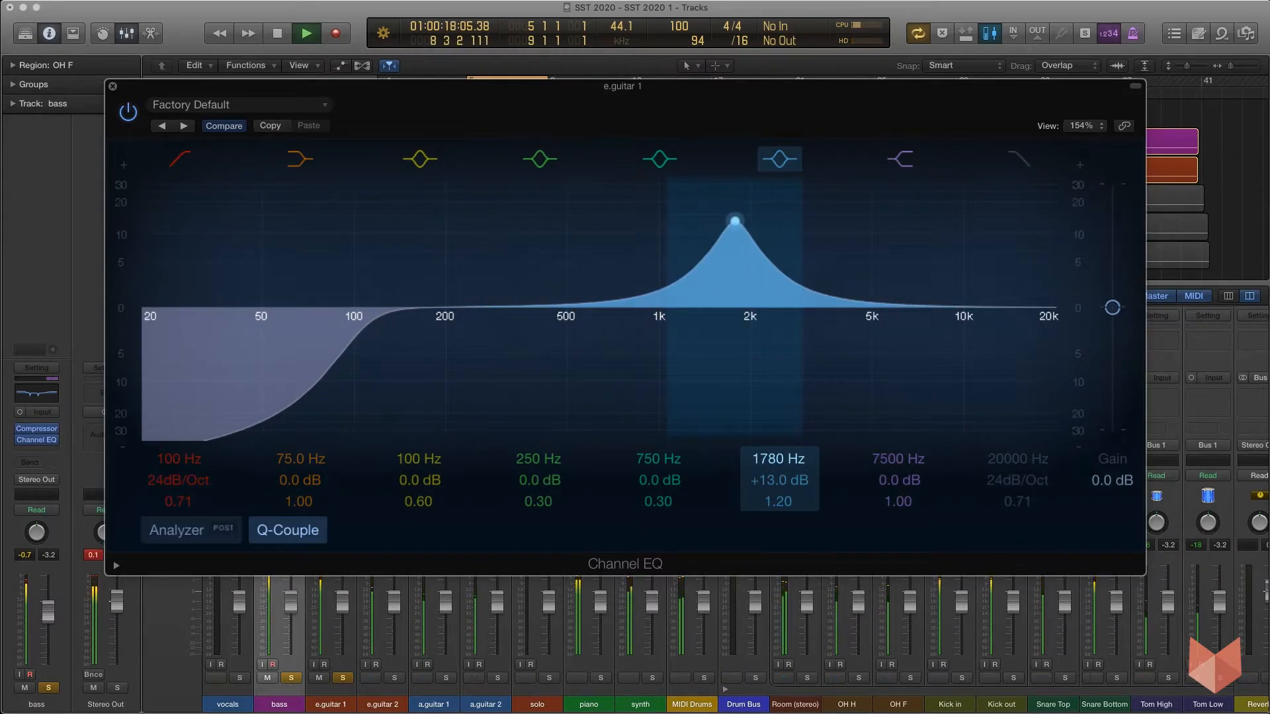
left_click_drag(778, 466, 778, 524)
key("space")
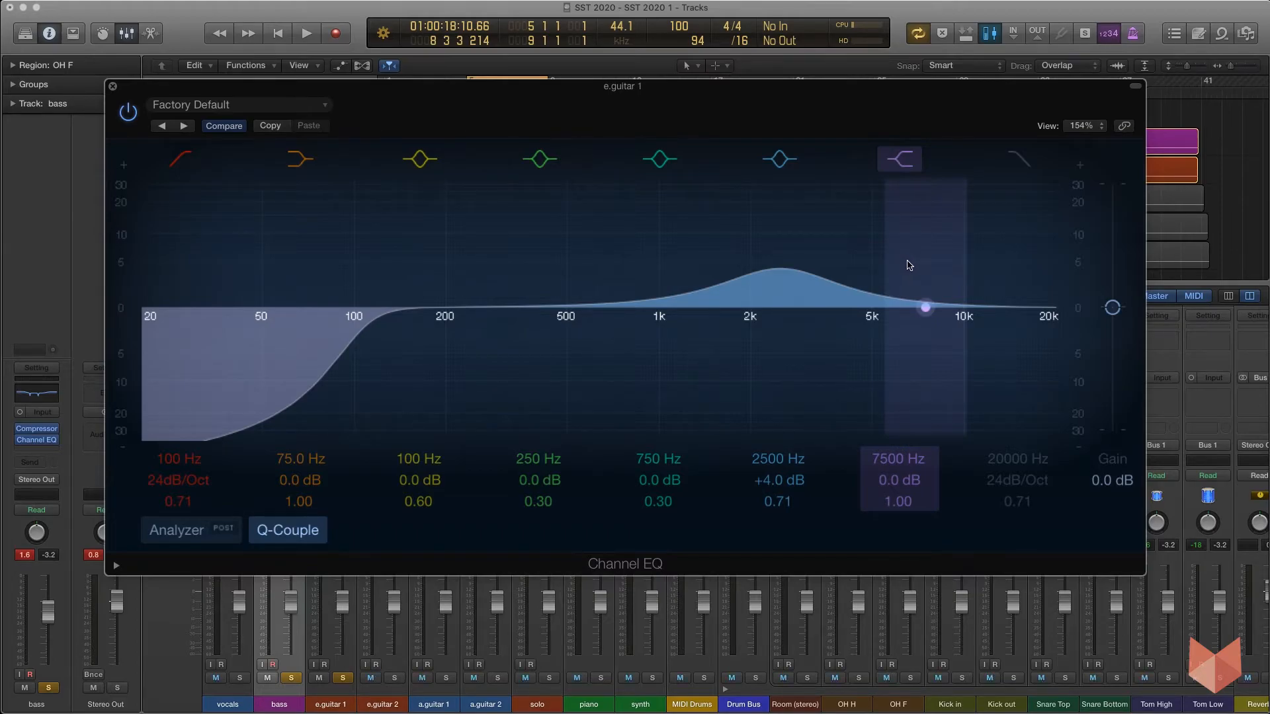
Set the high shelf to 7900 Hz and adjust its boost to +3.0 dB while listening.
mouse_move(899, 481)
left_mouse_down()
mouse_move(900, 454)
mouse_move(899, 468)
left_mouse_up()
double_click(886, 461)
type("8000")
key("Return")
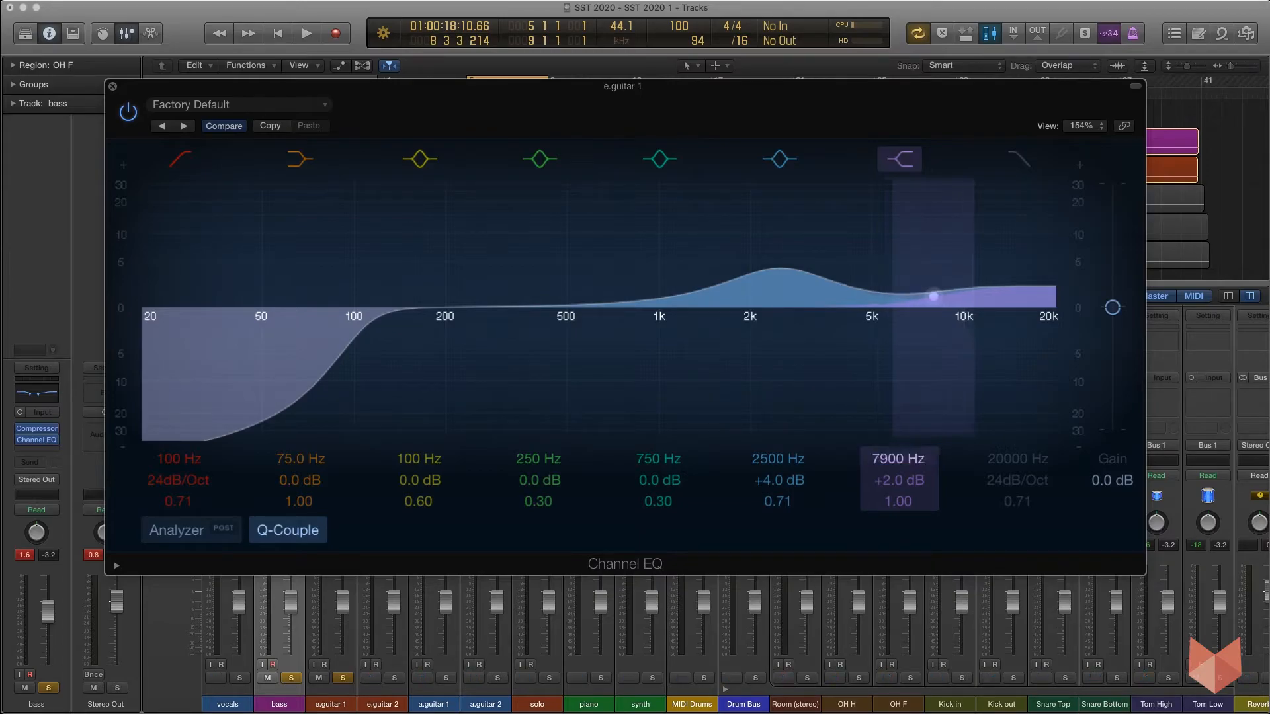
key("space")
left_click_drag(901, 483, 901, 425)
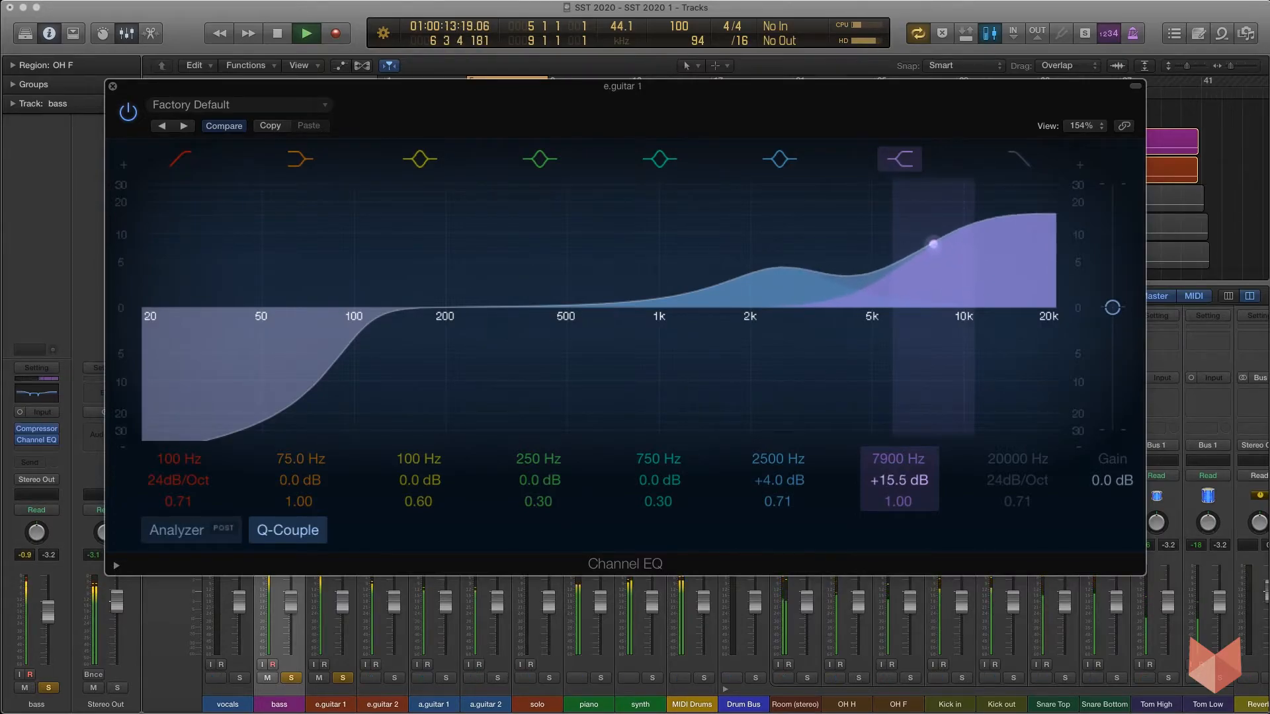
key("space")
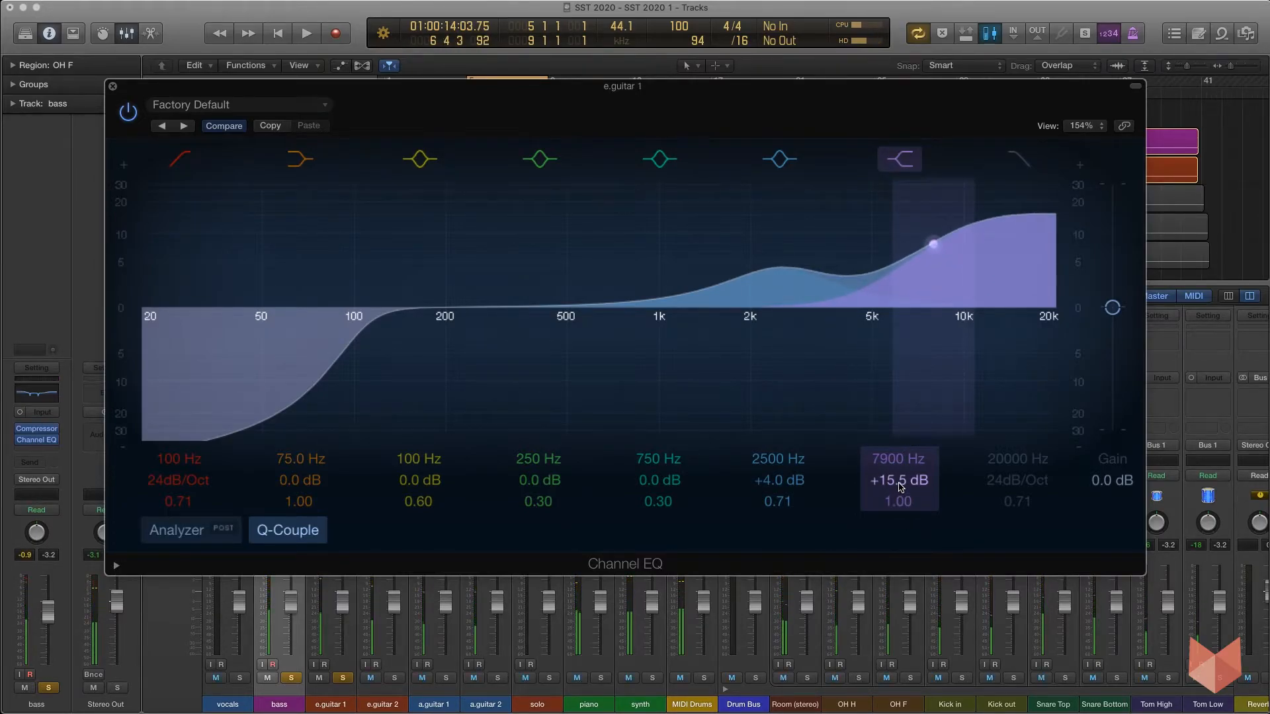
key("space")
left_click_drag(900, 481, 900, 538)
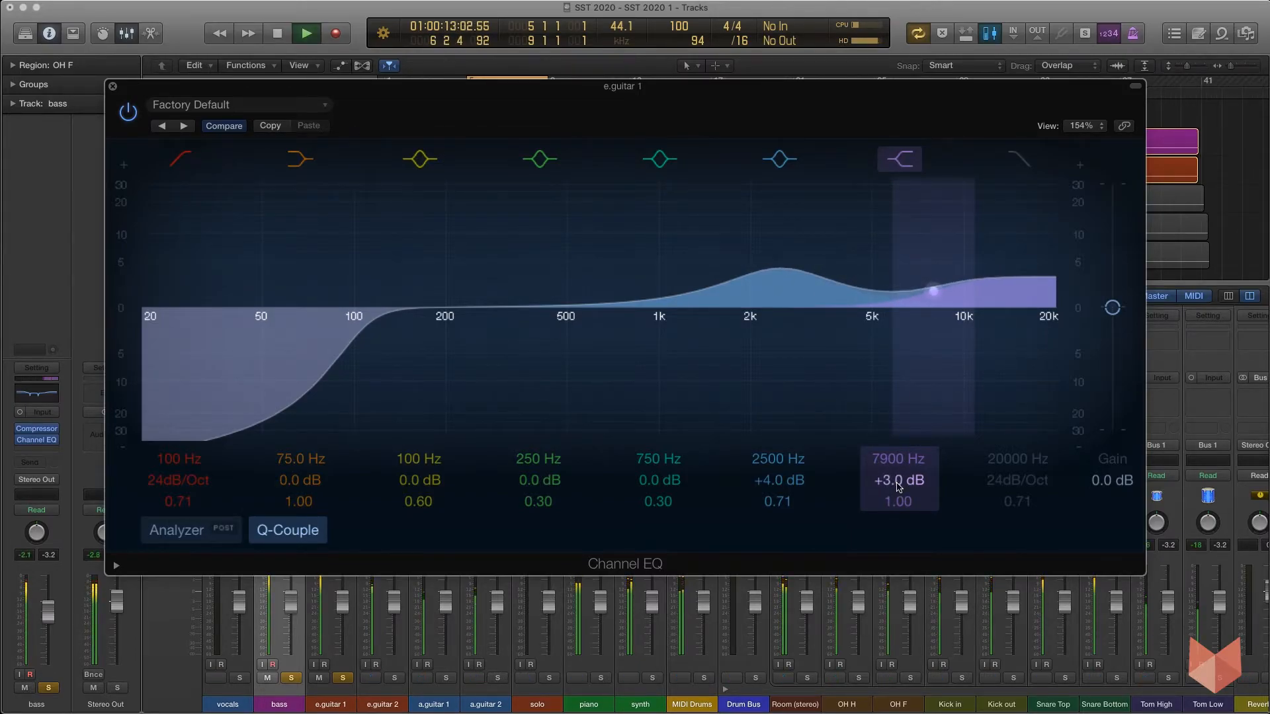
key("space")
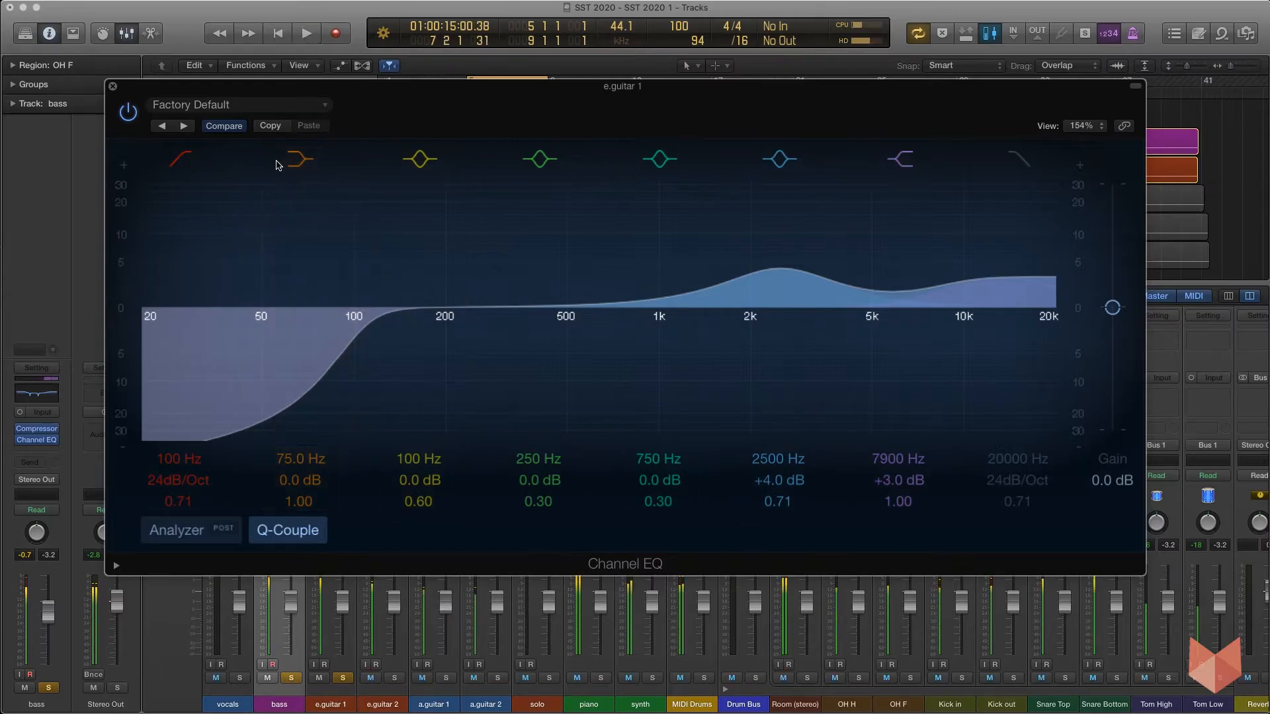
Close the EQ window, unsolo the e.guitar 1 track and save the project.
left_click(113, 86)
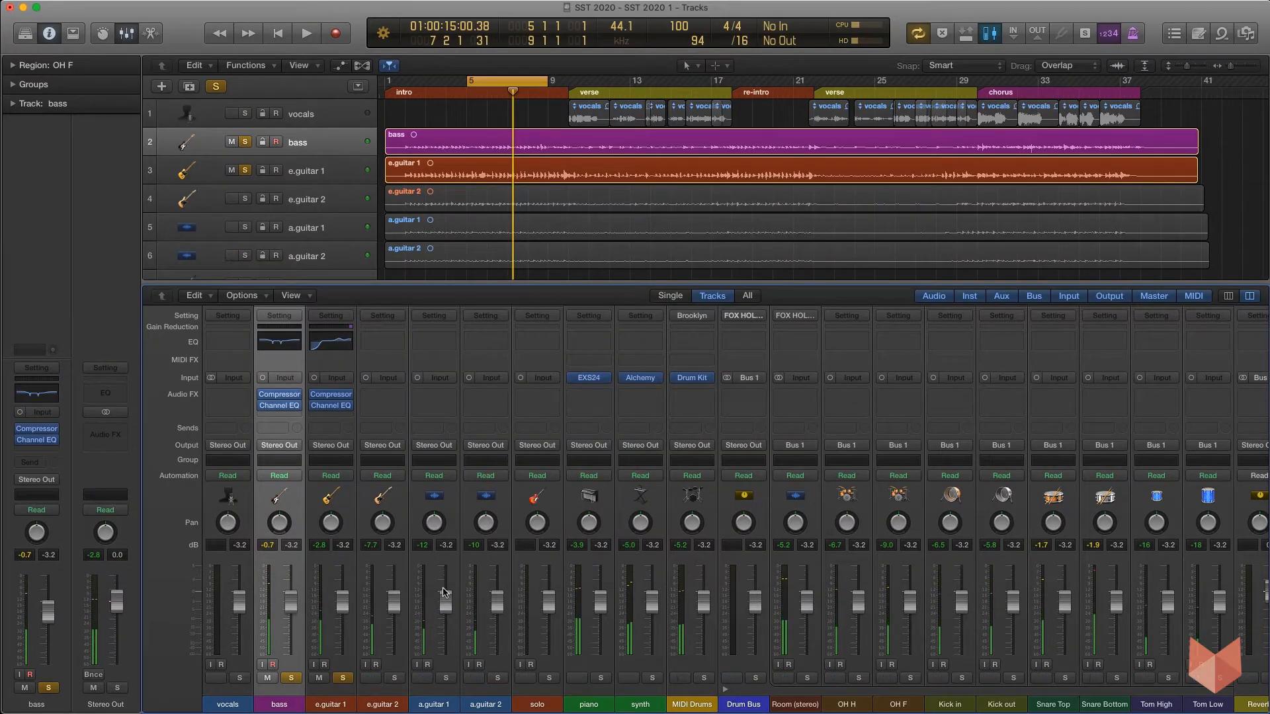
left_click(342, 678)
key("ctrl+s")
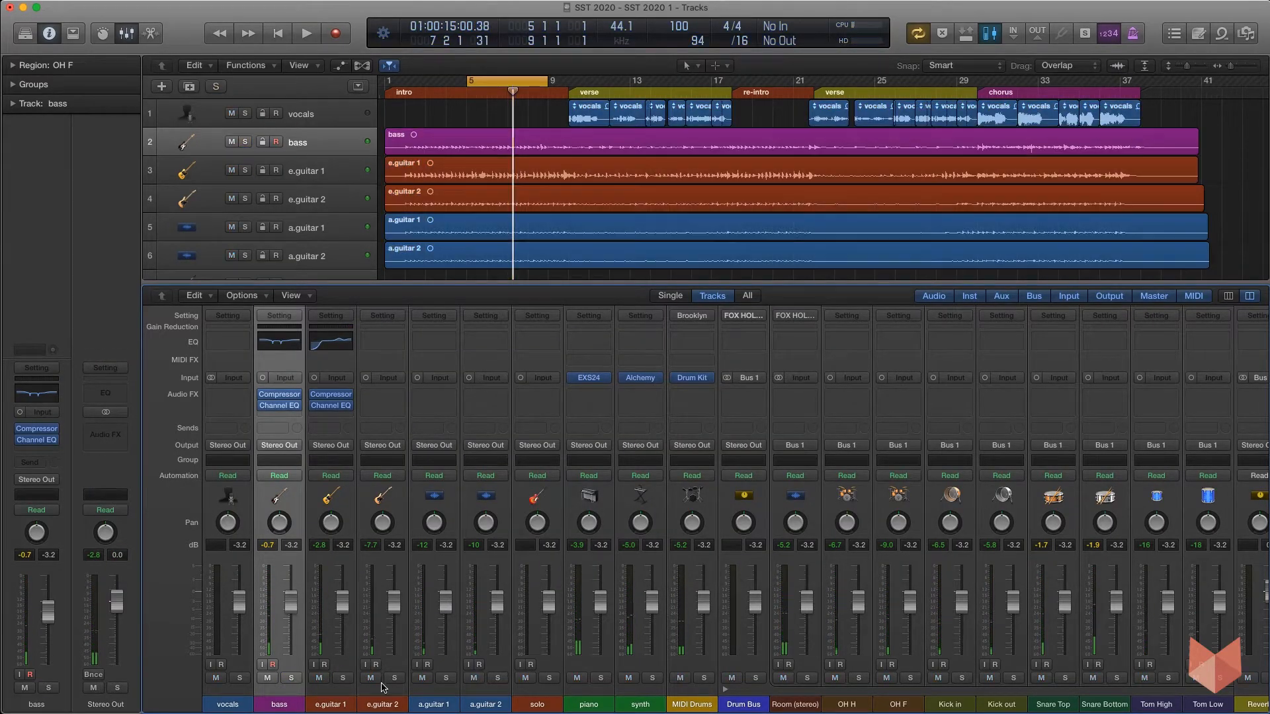
Solo the a.guitar 1 track and insert a Compressor on it, then close the plug-in window.
left_click(447, 678)
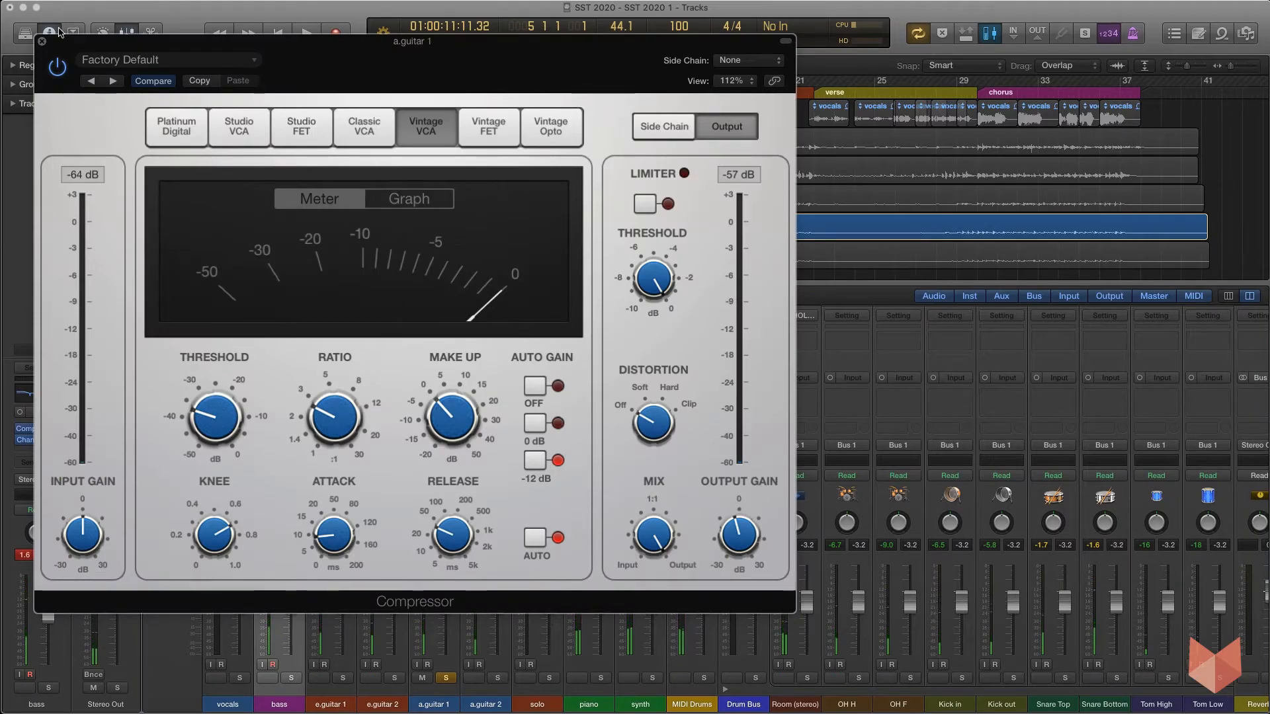
left_click(41, 41)
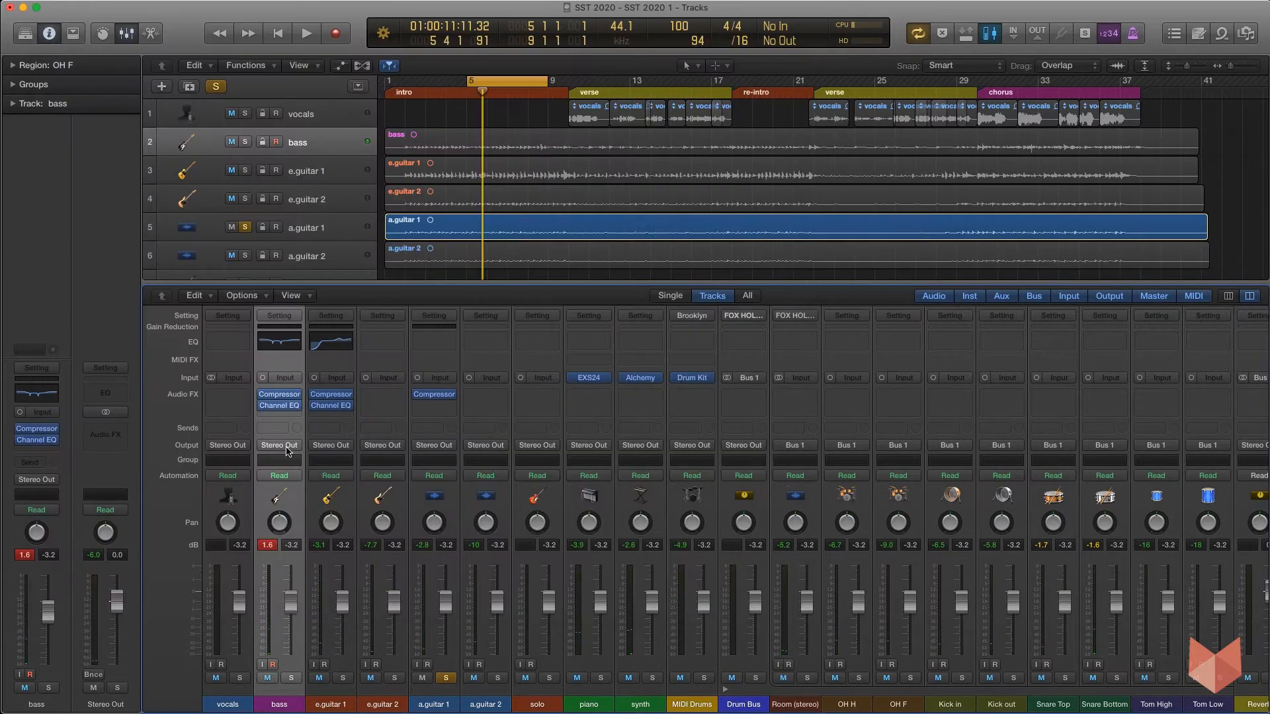
Add a Channel EQ to a.guitar 1 and enable a low cut, raising it to 126 Hz during playback.
left_click(437, 343)
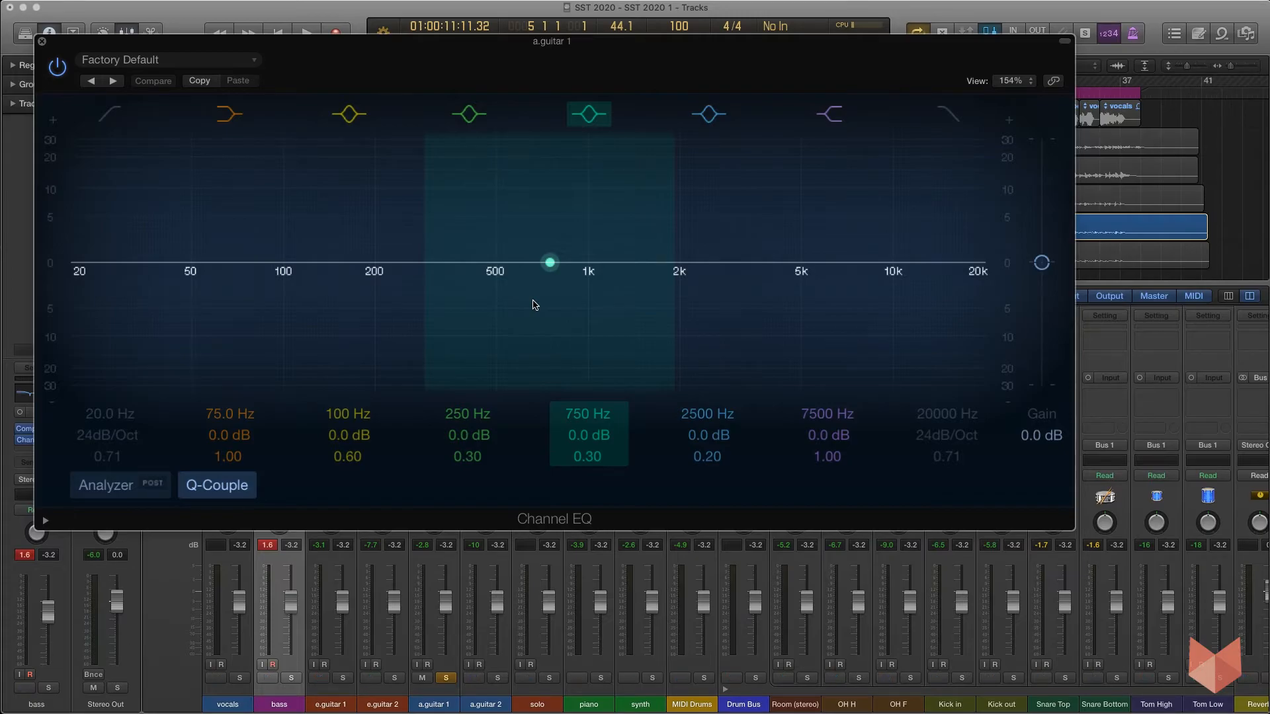
left_click(114, 123)
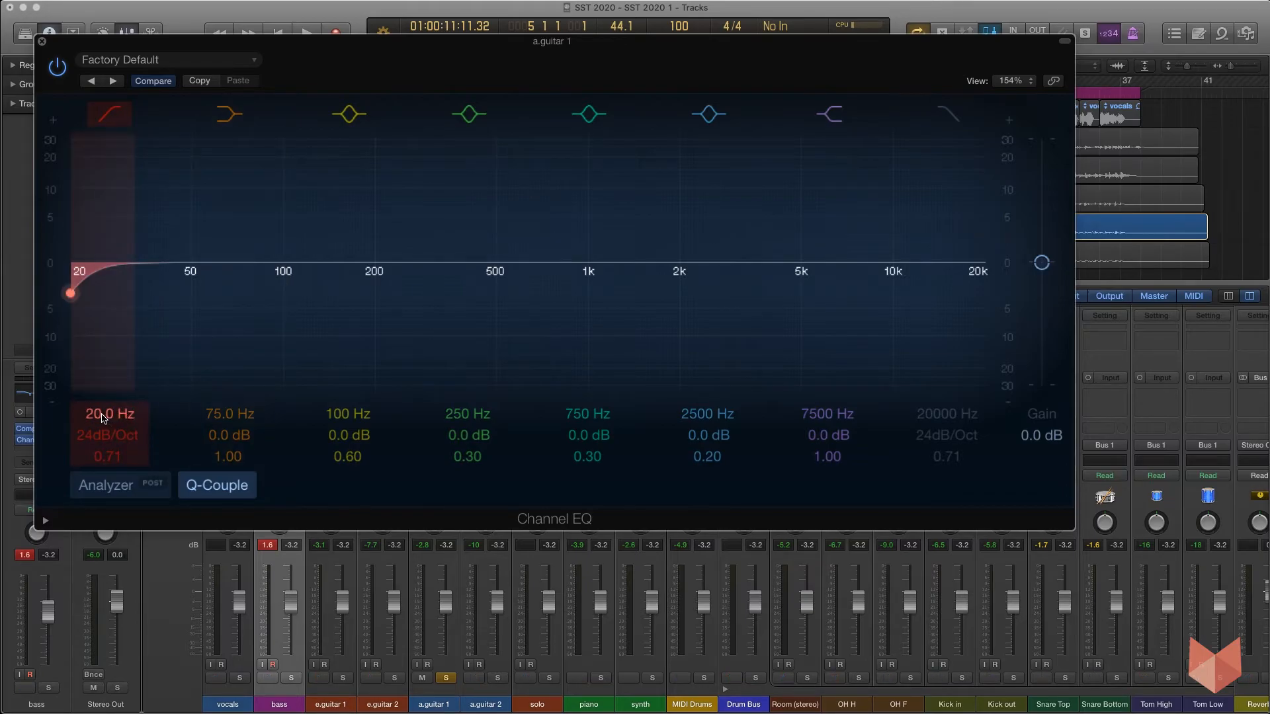
key("space")
left_click_drag(106, 416, 105, 359)
key("space")
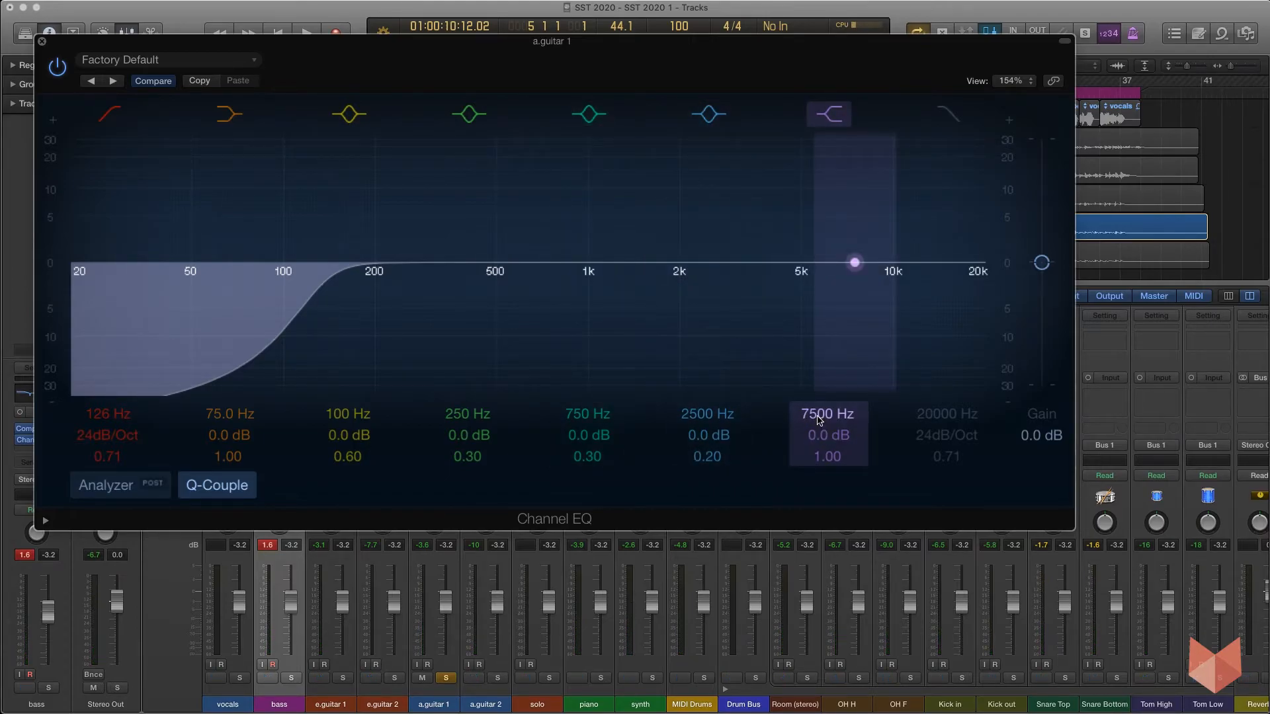
Set the high shelf to 8400 Hz with a +4.5 dB boost while listening.
double_click(818, 418)
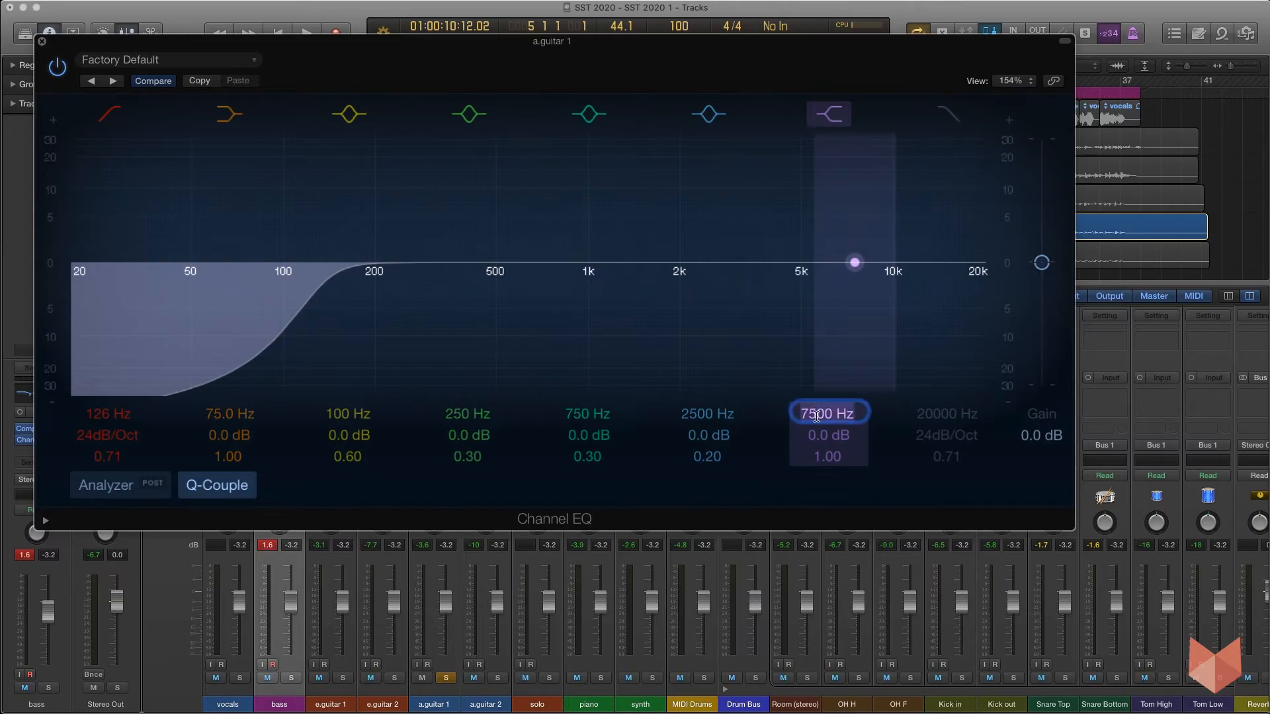
mouse_move(820, 440)
left_mouse_down()
mouse_move(820, 400)
mouse_move(822, 416)
left_mouse_up()
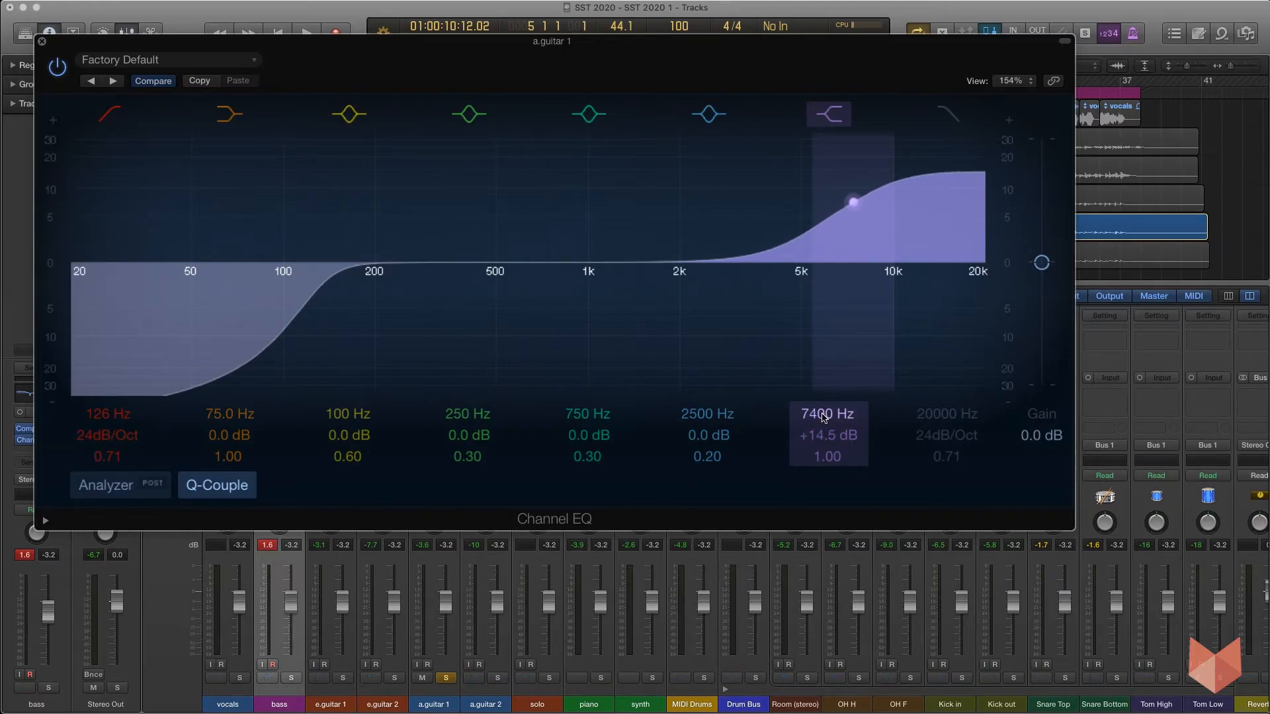
key("space")
mouse_move(823, 417)
left_mouse_down()
mouse_move(824, 492)
mouse_move(824, 435)
left_mouse_up()
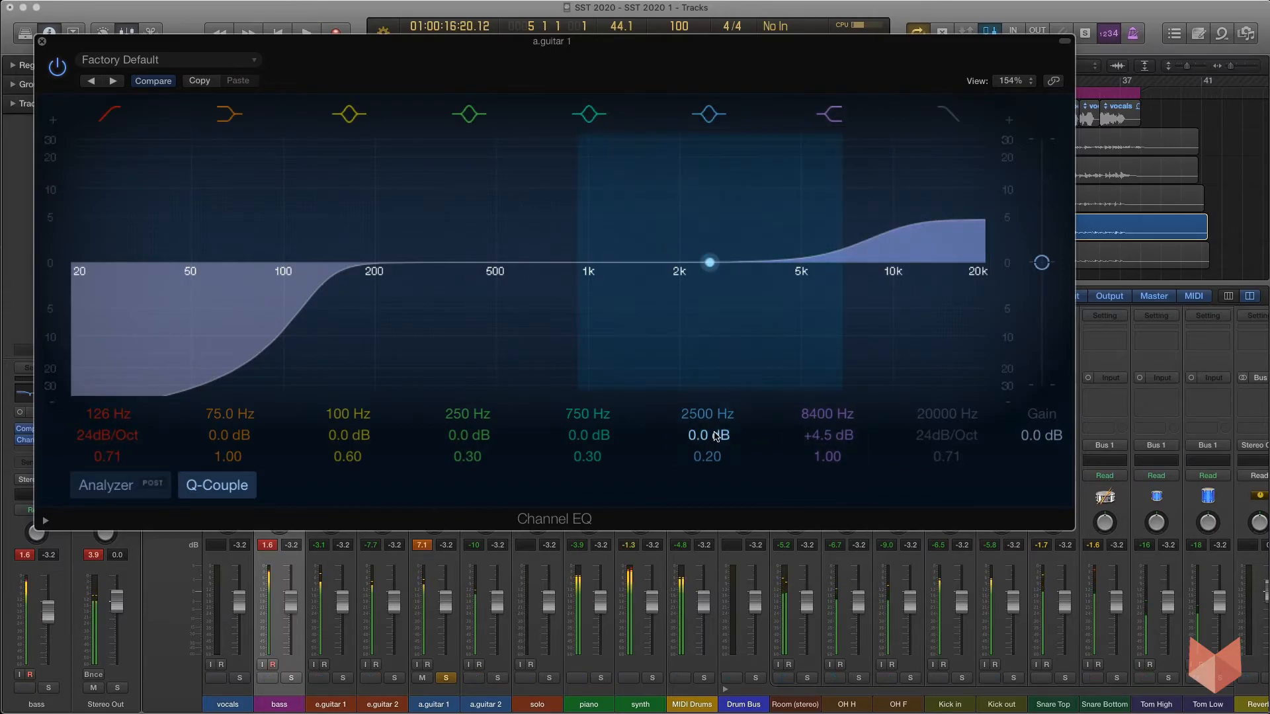
key("space")
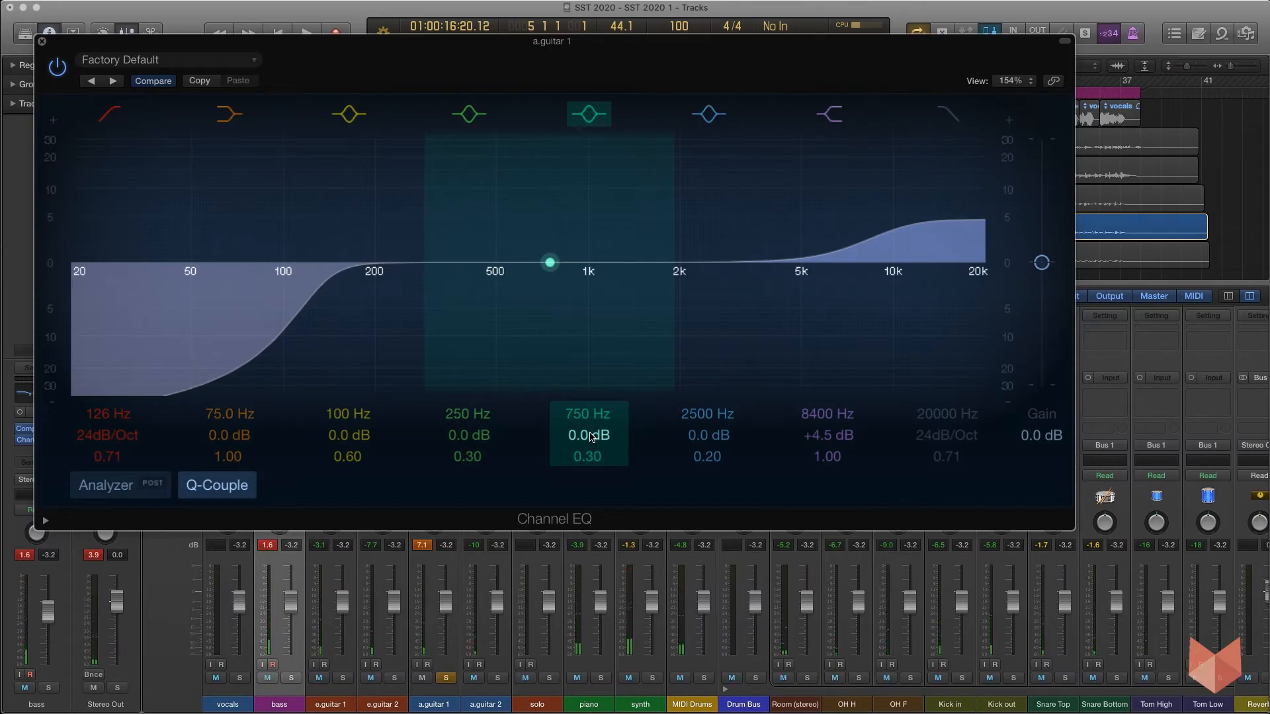
Boost the 750 Hz band by +24.0 dB with a Q of 4.50 and play the track.
left_click_drag(582, 433, 582, 331)
left_click_drag(582, 456, 585, 410)
key("space")
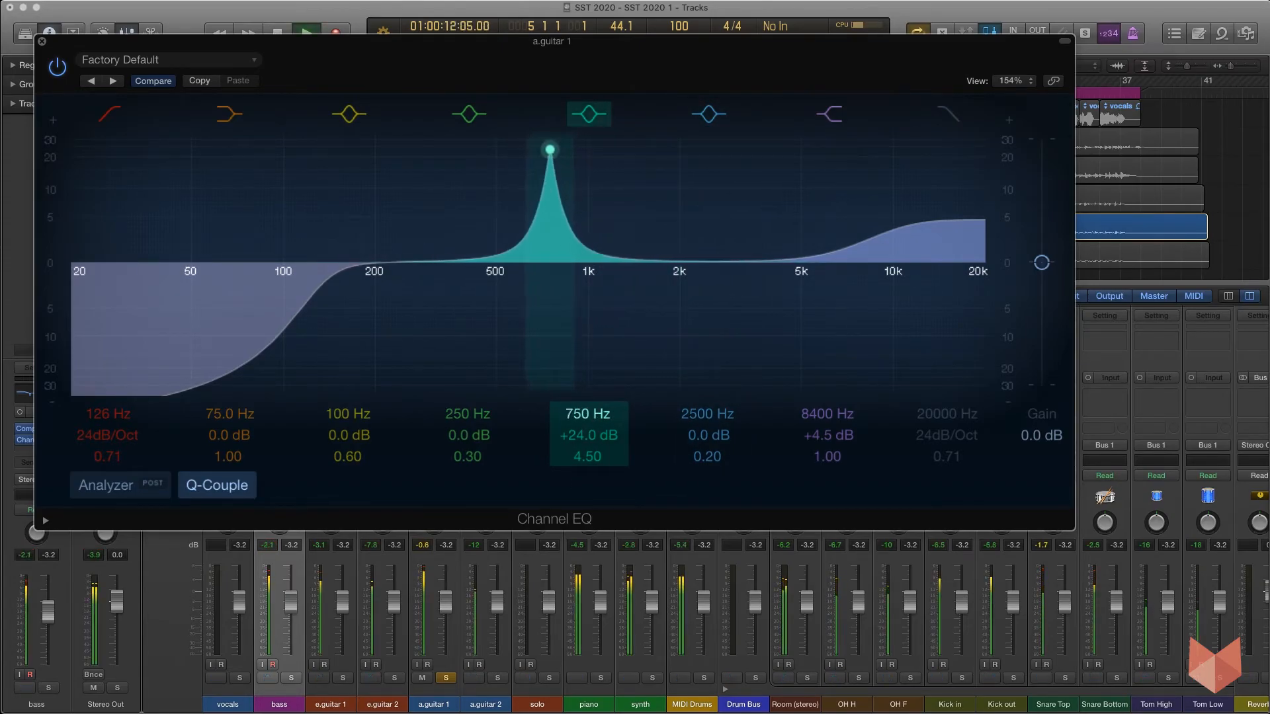
key("space")
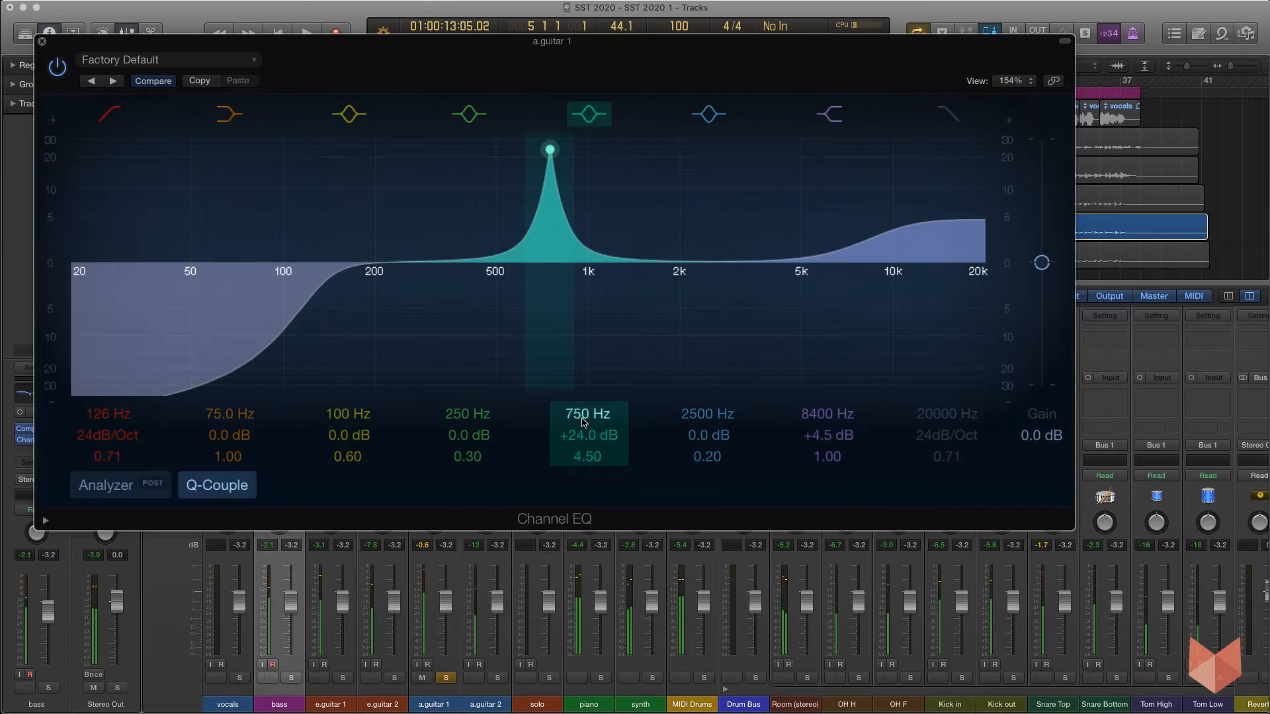
Turn the 750 Hz band into a narrow cut of -4.0 dB with a Q of 5.30 and start playback.
mouse_move(580, 434)
left_mouse_down()
mouse_move(579, 466)
mouse_move(591, 450)
left_mouse_up()
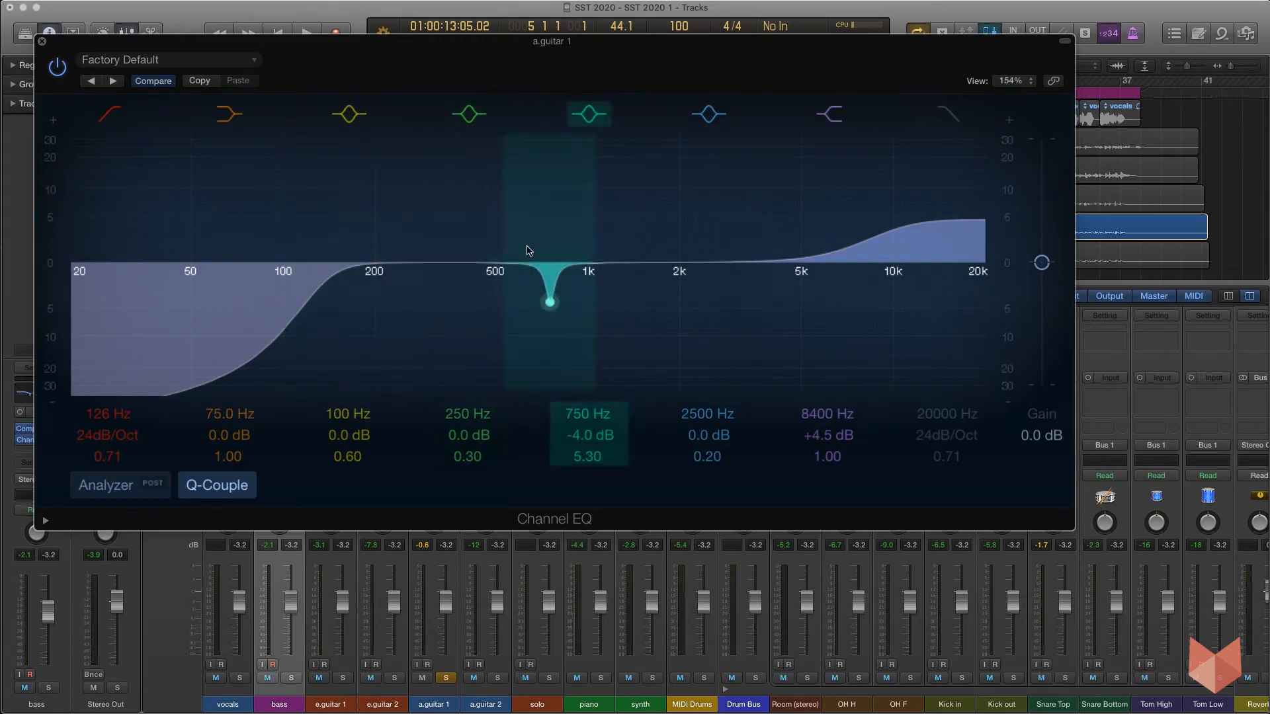
key("space")
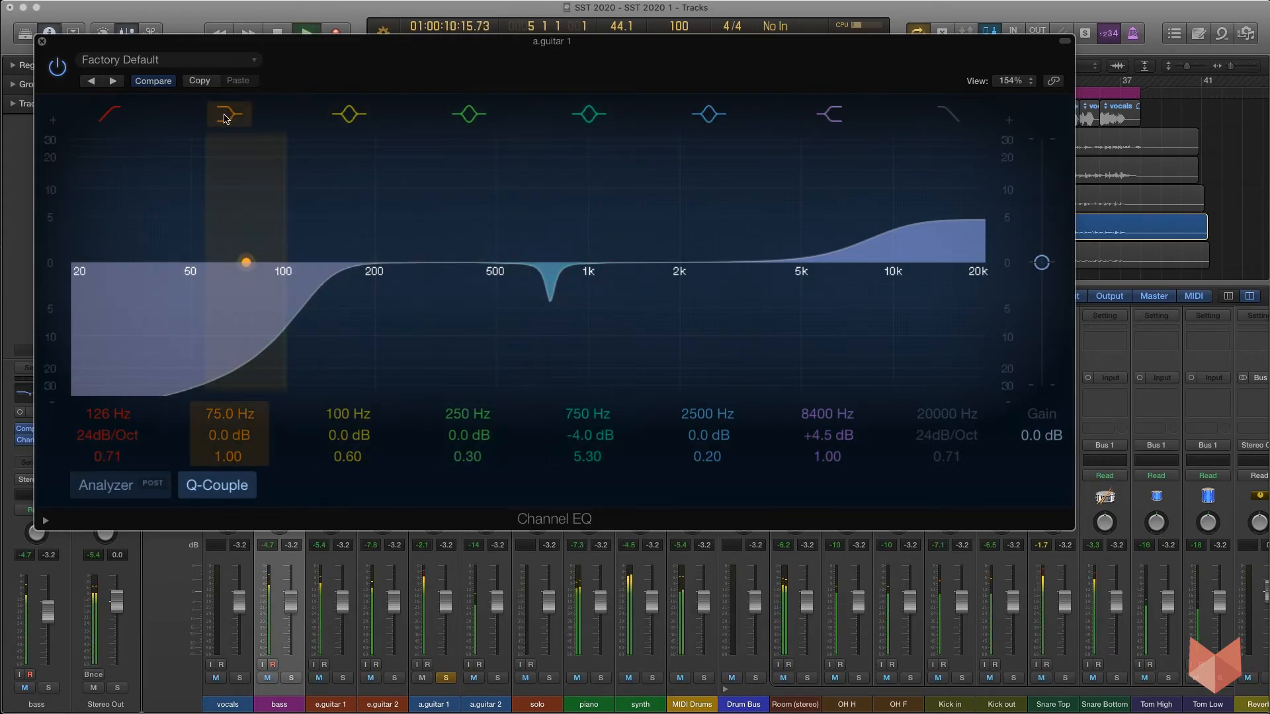
Bypass the Channel EQ and re-enable it to compare, stop playback and close the plug-in window.
left_click(59, 68)
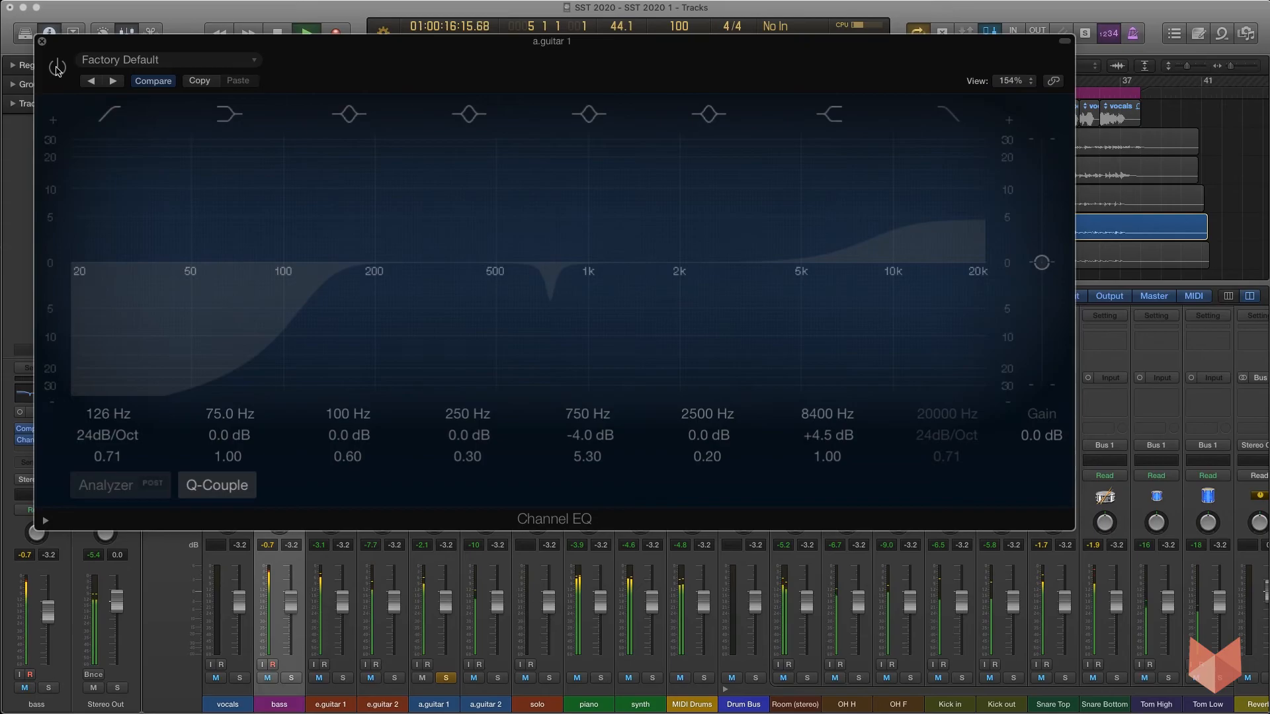
left_click(57, 69)
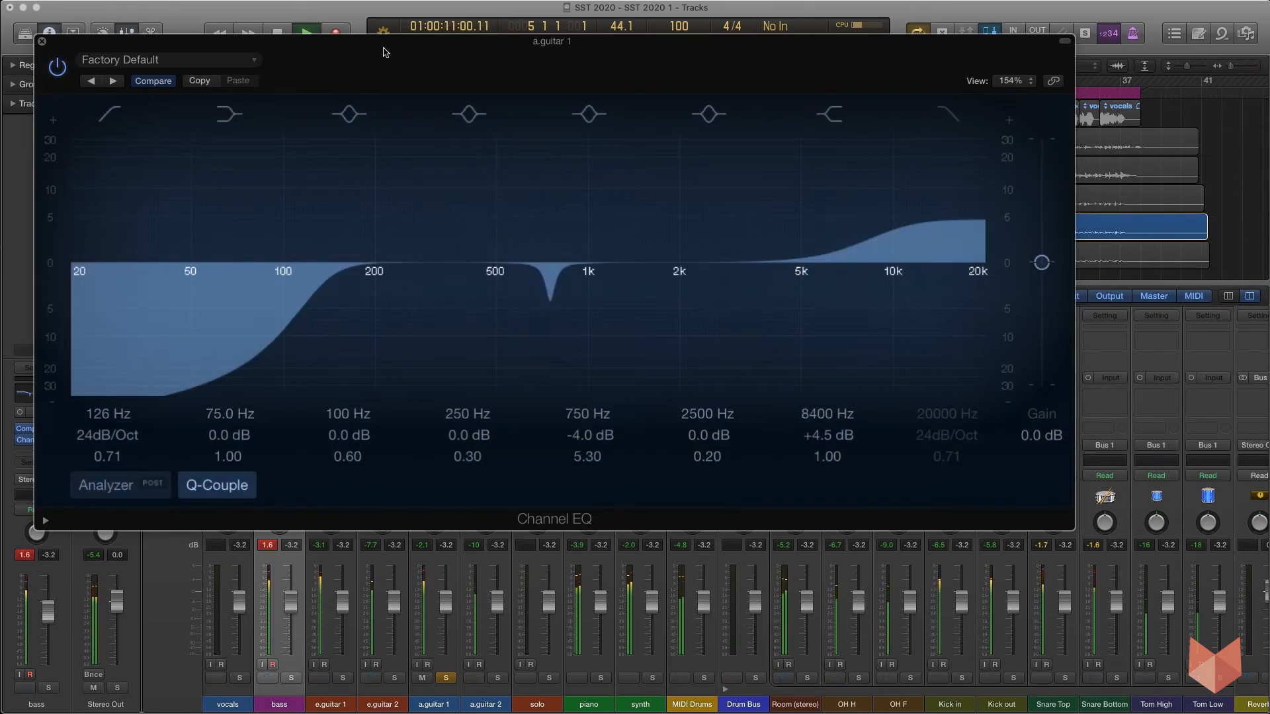
key("space")
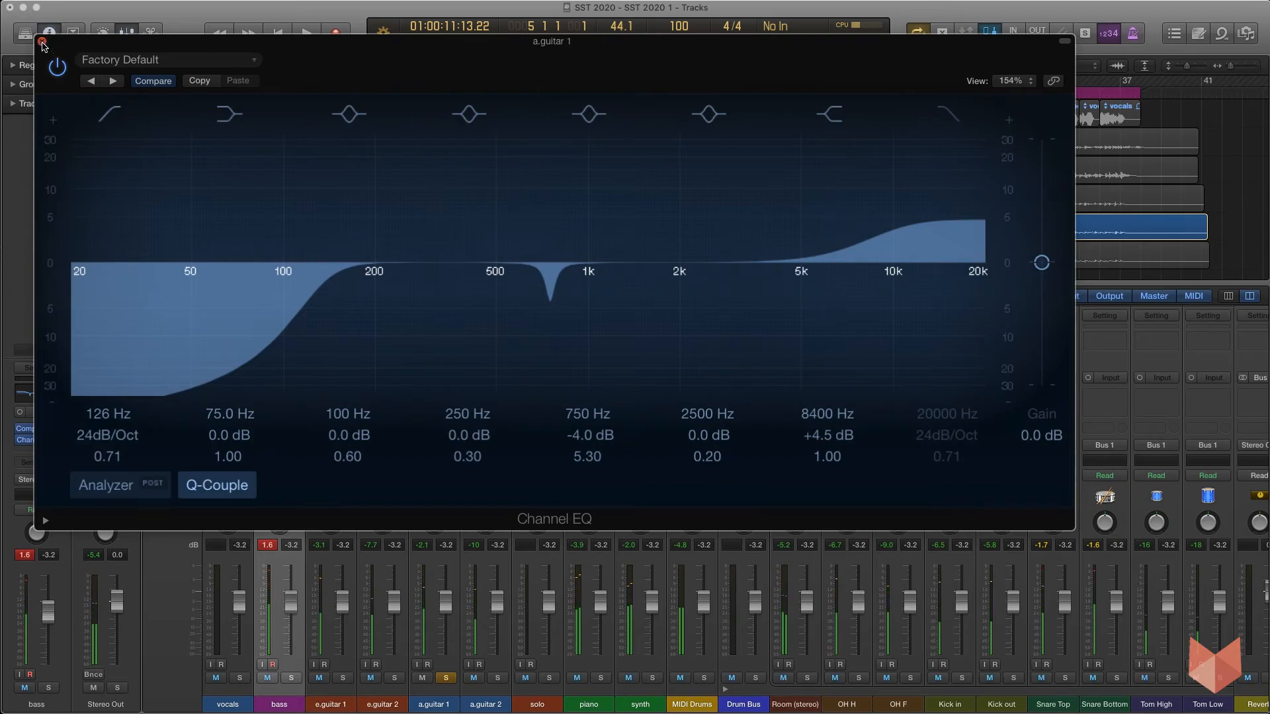
left_click(42, 41)
Unsolo a.guitar 1, mute the e.guitar 2 and a.guitar 2 channels, and reset the bass peak meter.
left_click(445, 678)
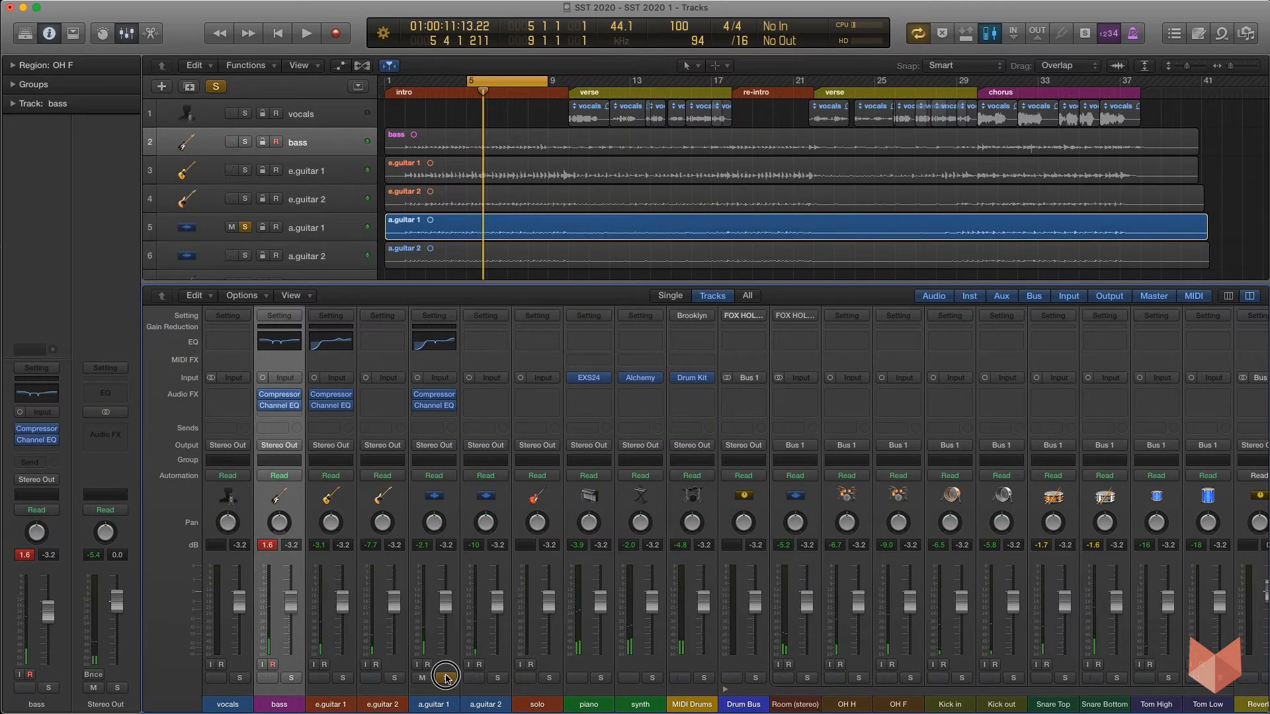
left_click(370, 678)
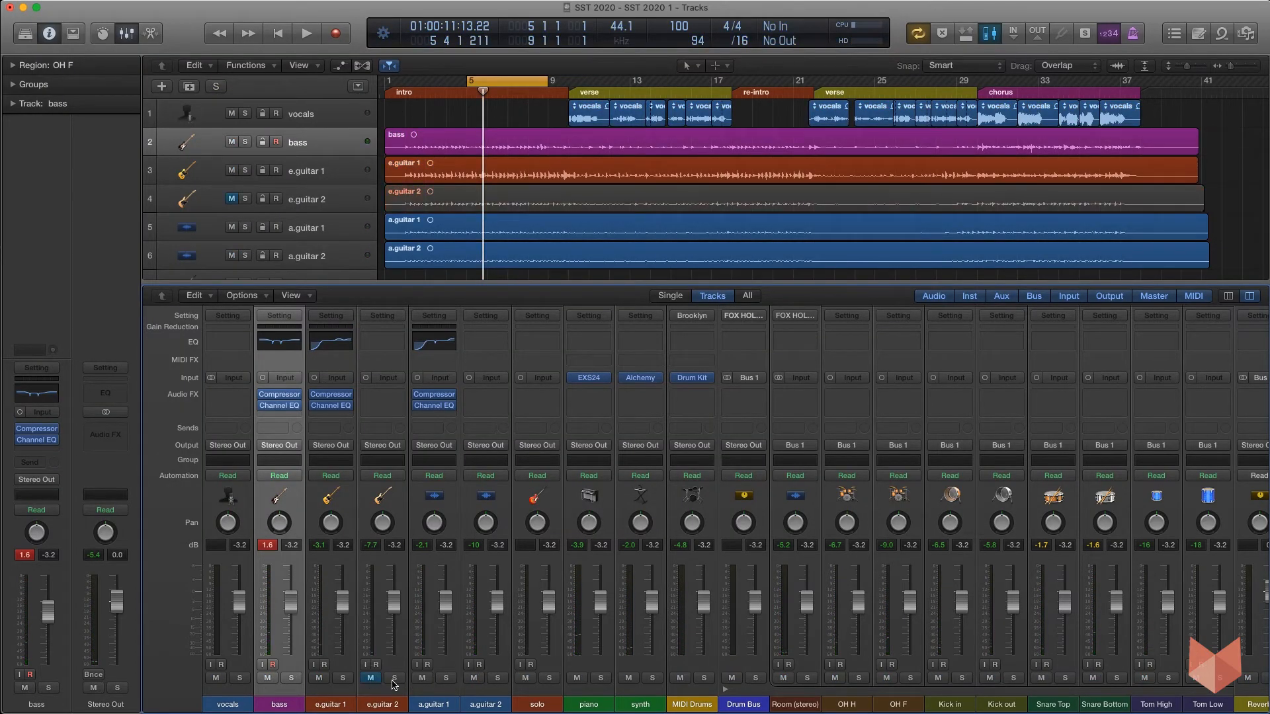
left_click(474, 678)
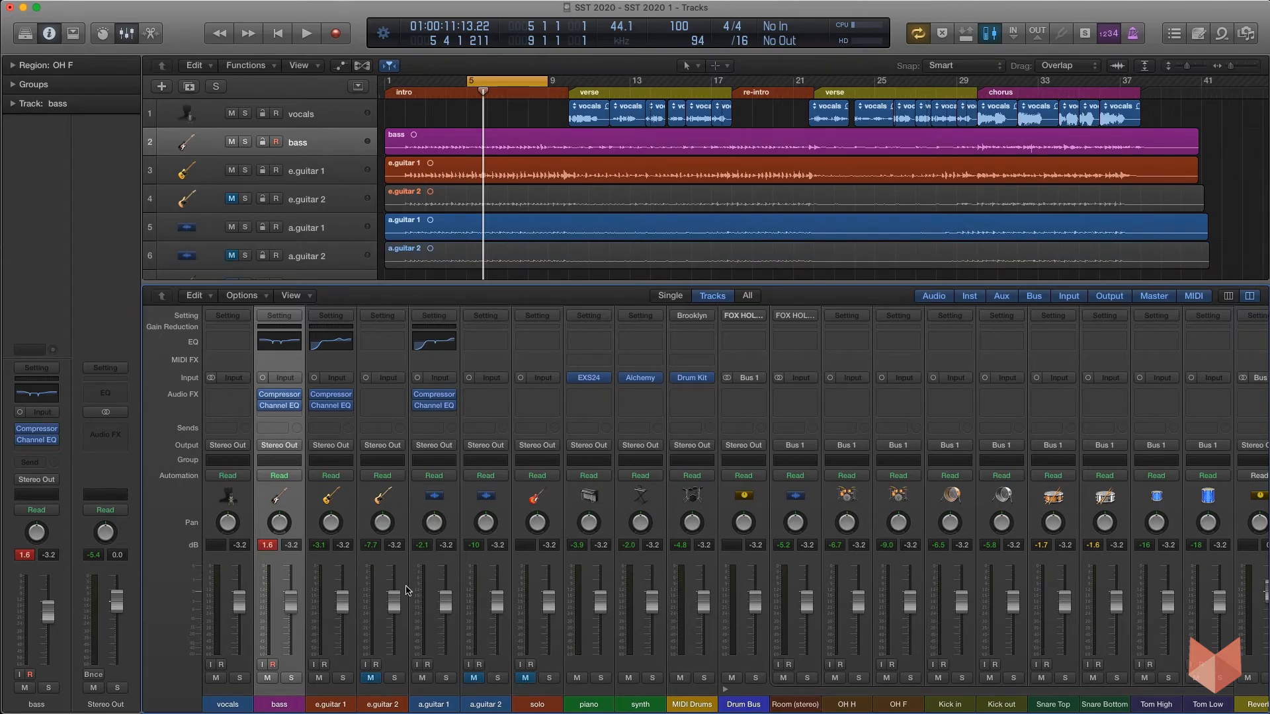
left_click(267, 547)
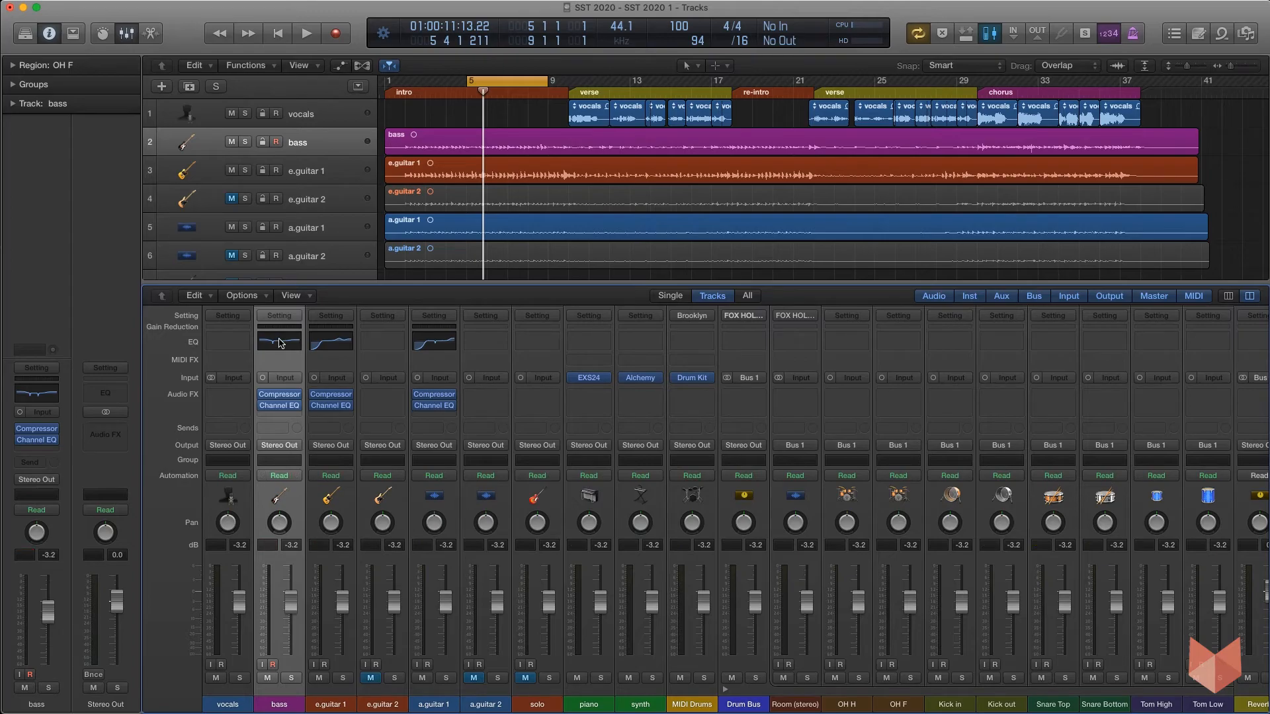
Select the bass through a.guitar 1 channels, start playback and nudge the a.guitar 1 fader up slightly.
left_click_drag(282, 705, 434, 703)
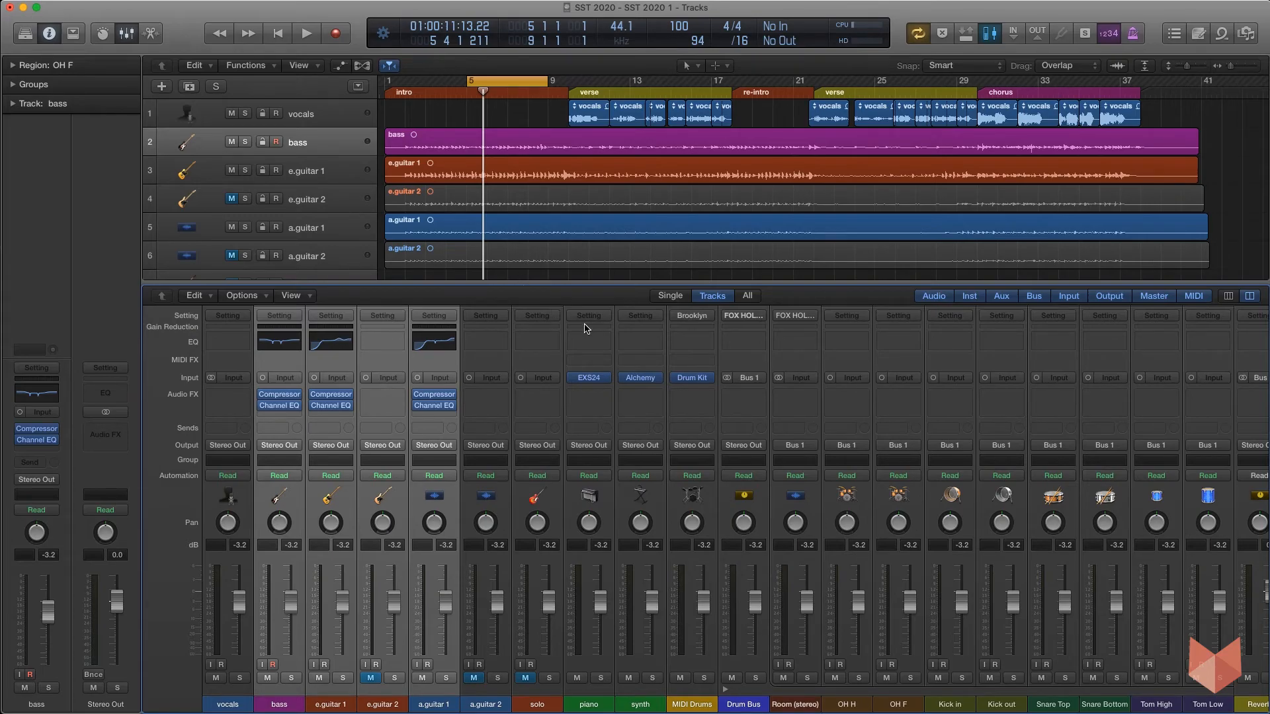
key("space")
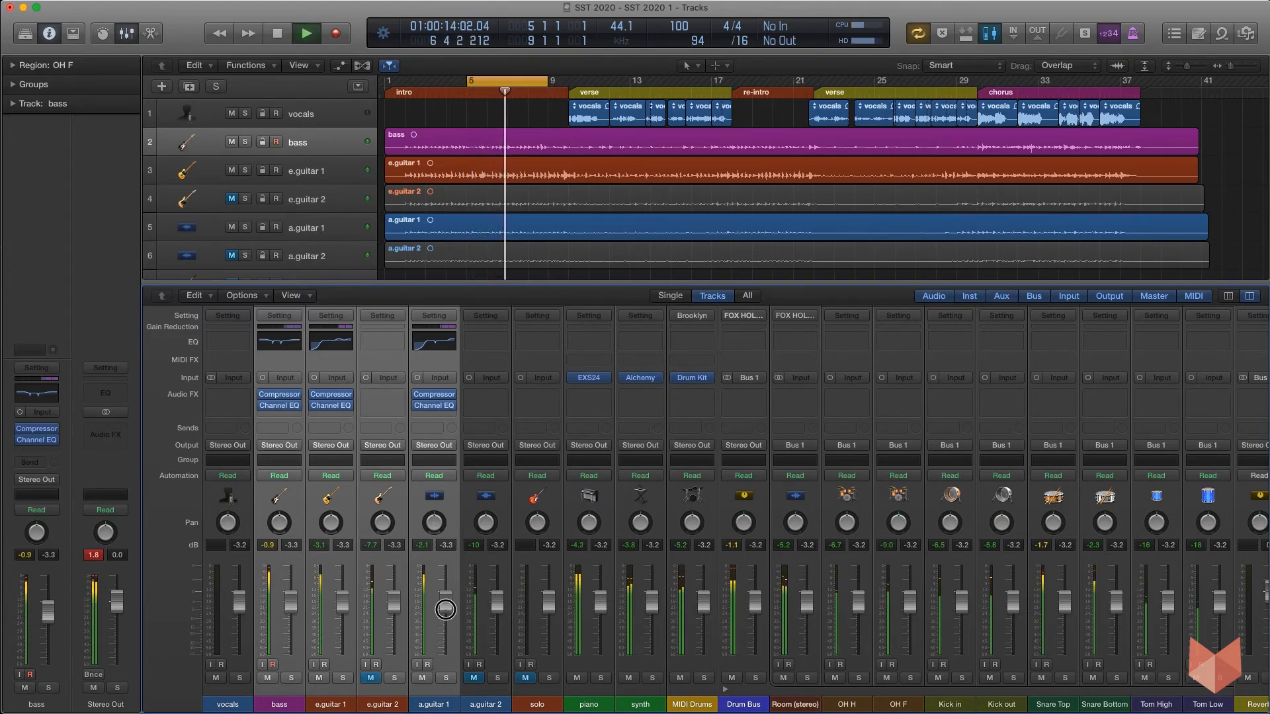
left_click_drag(444, 612, 443, 602)
Mute a.guitar 1 during playback to hear the mix without it, then unmute it and lower its fader slightly.
left_click(471, 699)
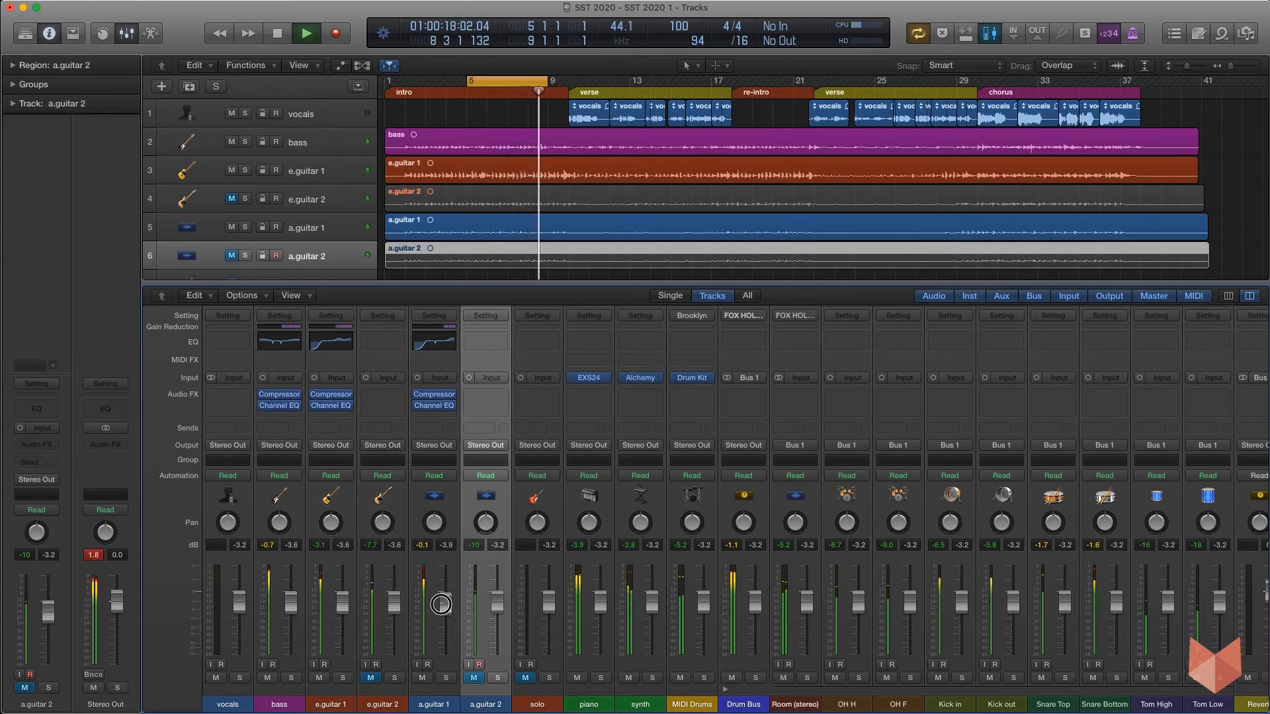
left_click_drag(341, 602, 299, 600)
left_click(422, 678)
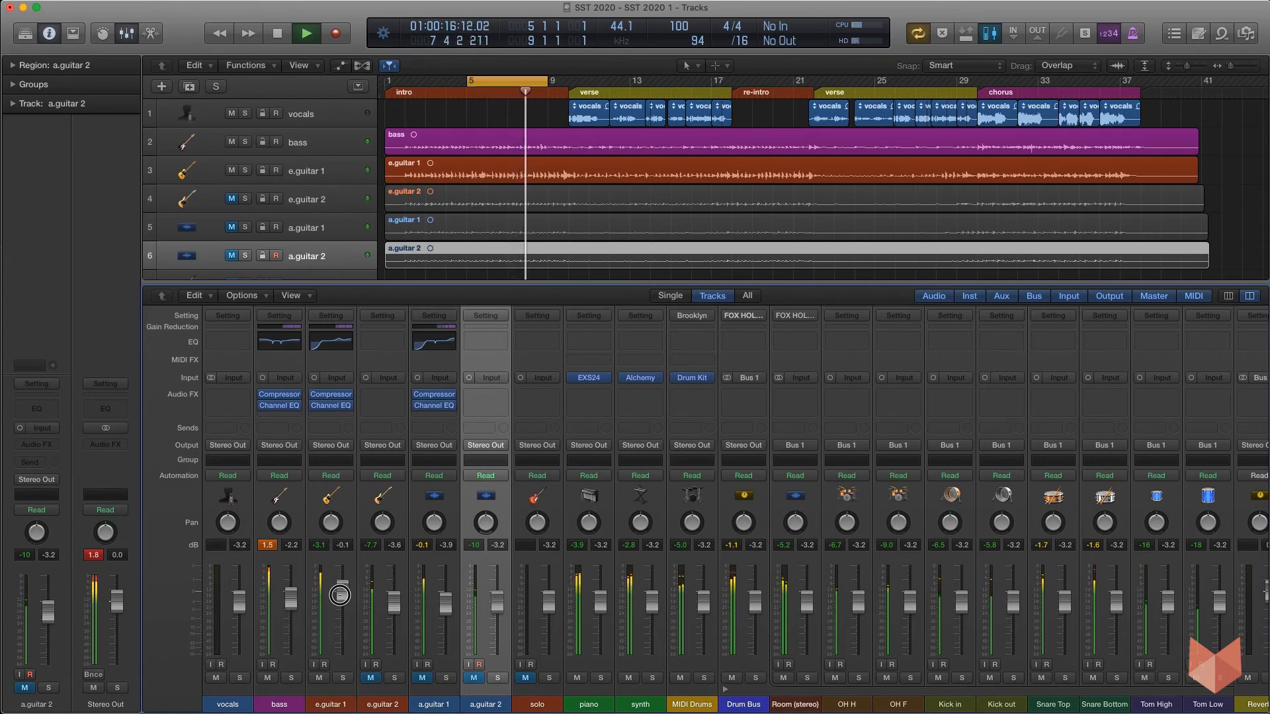
key("space")
left_click(422, 678)
left_click_drag(448, 613, 449, 627)
Bypass the Compressor and Channel EQ plug-ins on bass, e.guitar 1 and a.guitar 1 while playing, then re-enable them.
left_click_drag(417, 406, 262, 390)
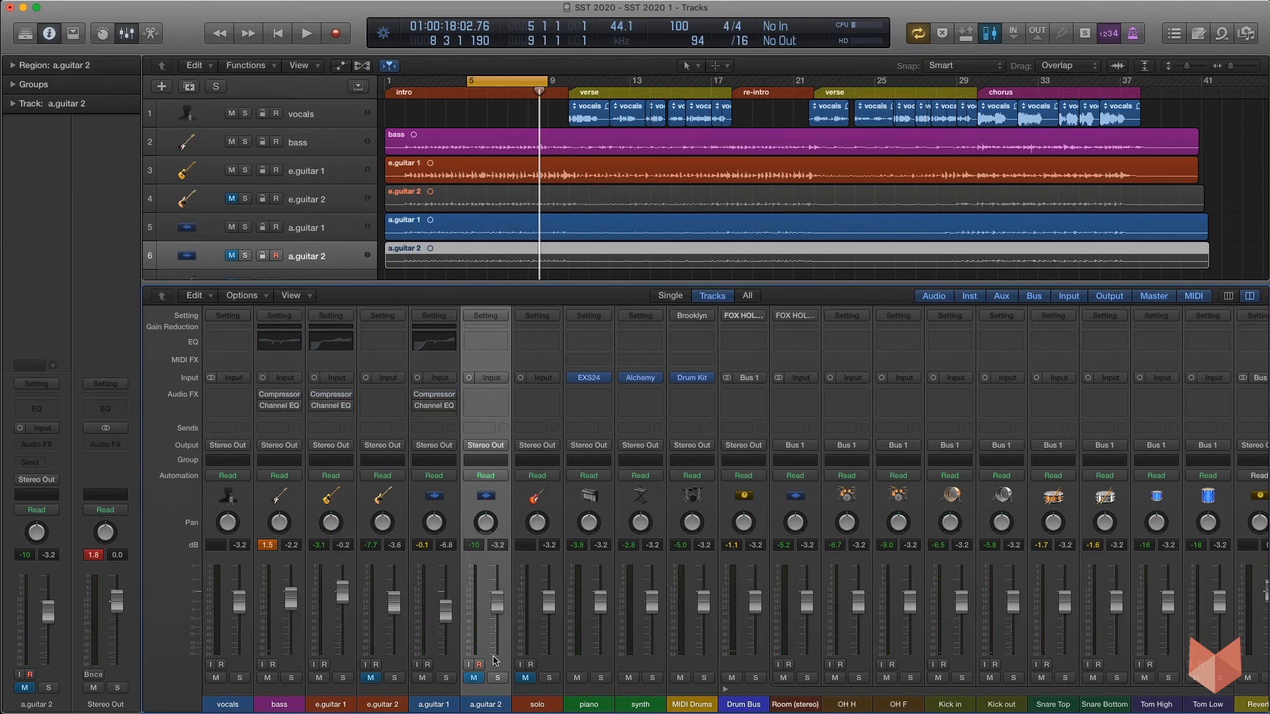
key("space")
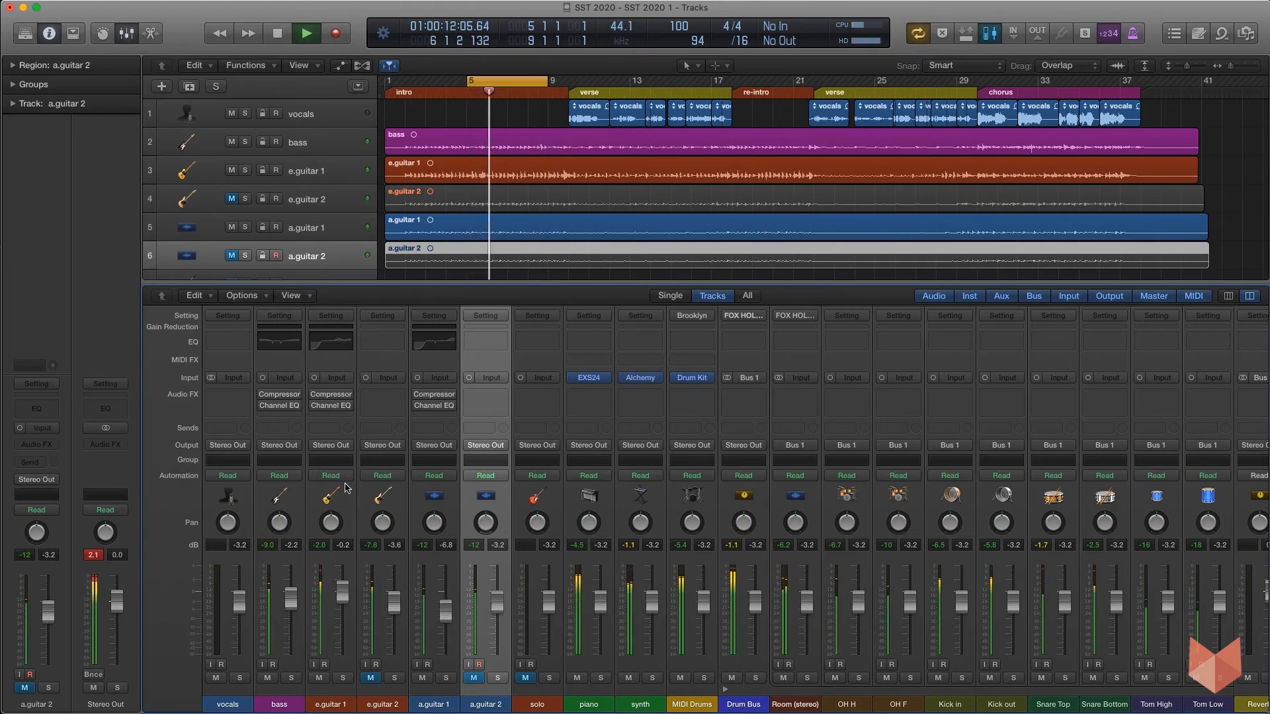
mouse_move(264, 395)
left_click_drag(263, 397, 418, 396)
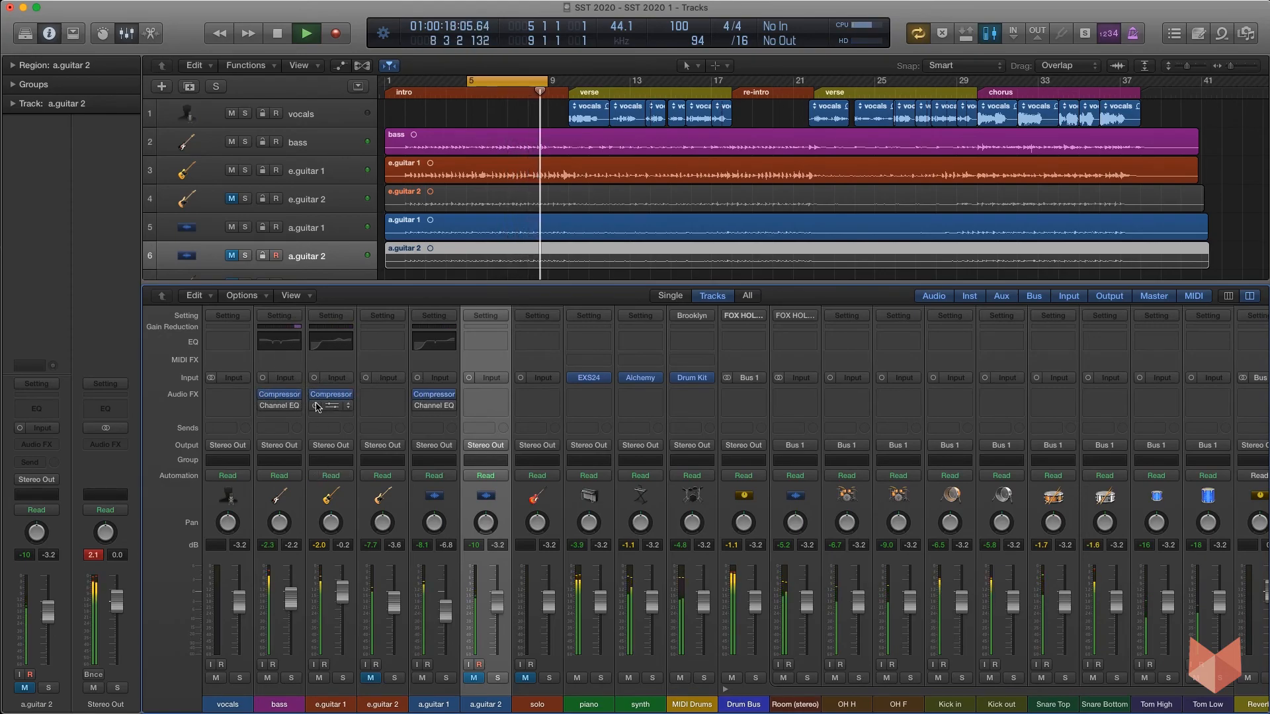
left_click_drag(264, 406, 419, 405)
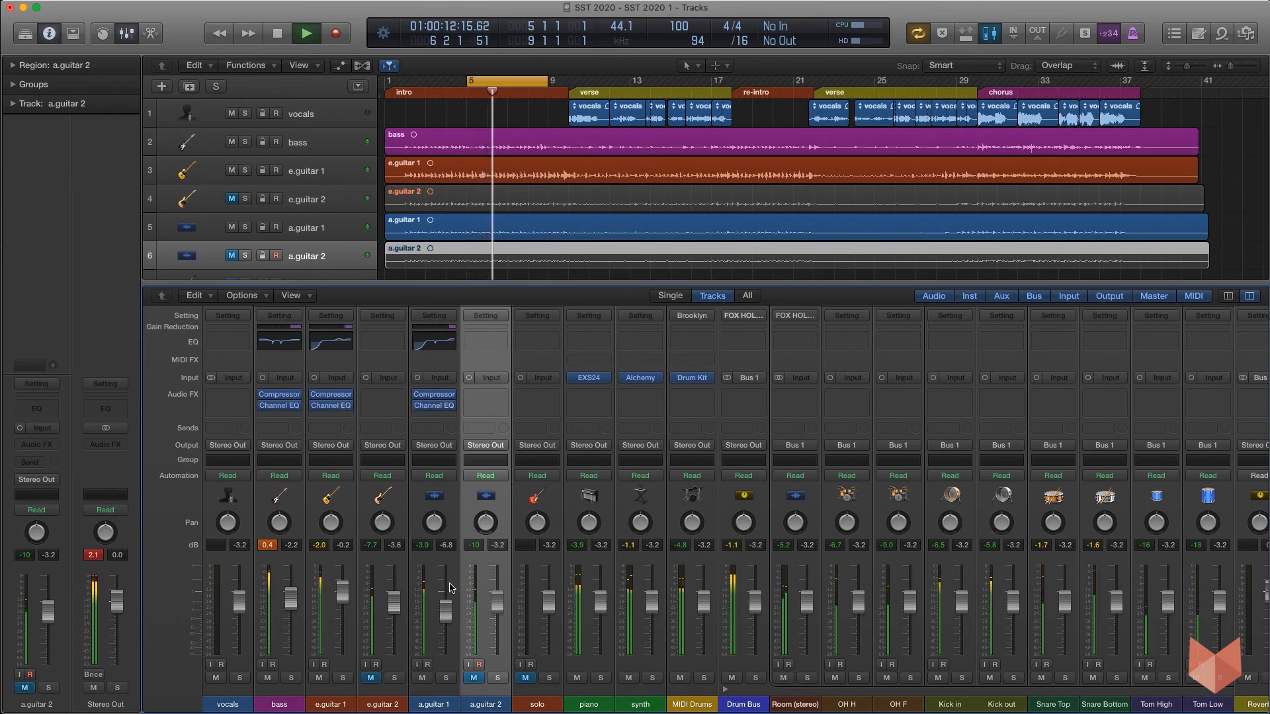
key("space")
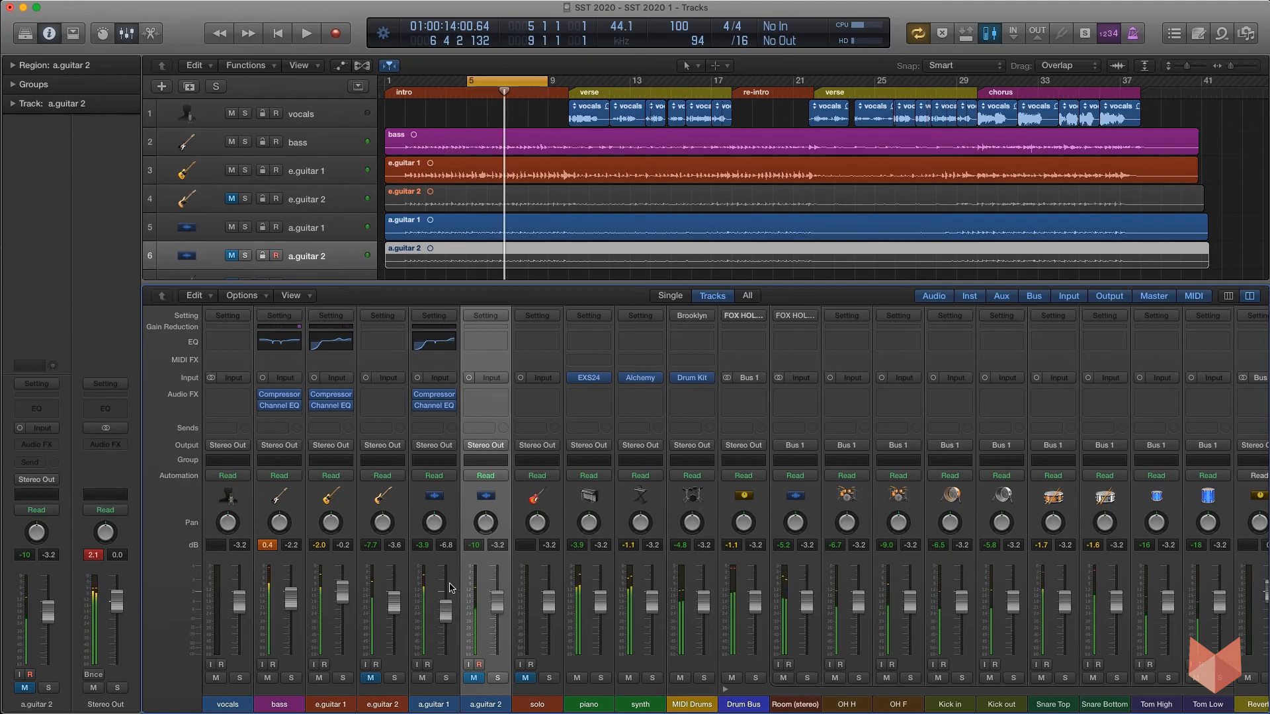